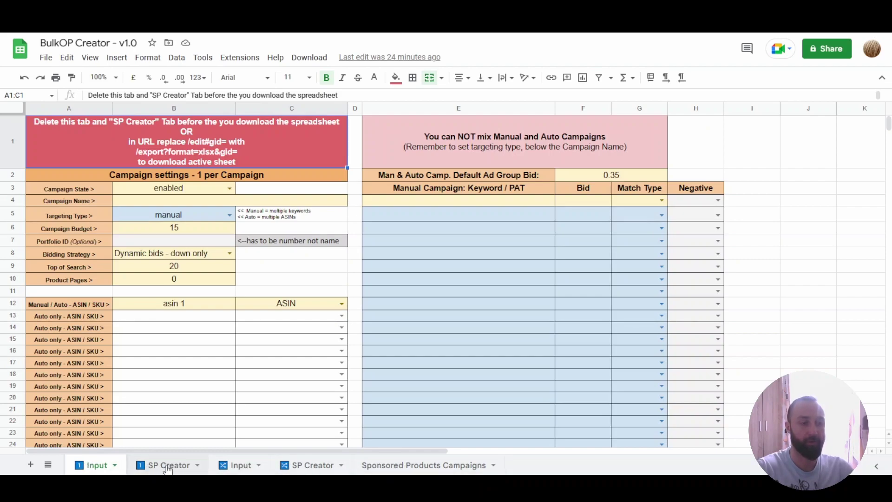
Step: Browse the SP Creator, Input and Sponsored Products Campaigns sheets and view the download options
click(192, 466)
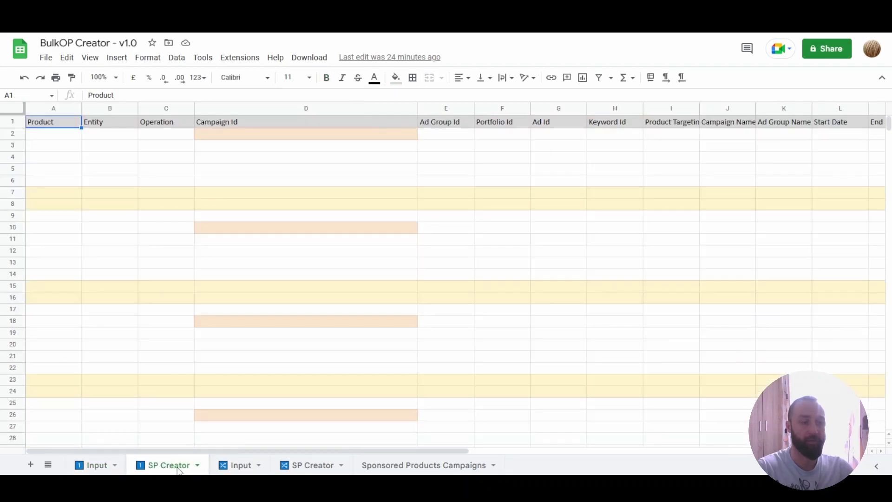
click(242, 467)
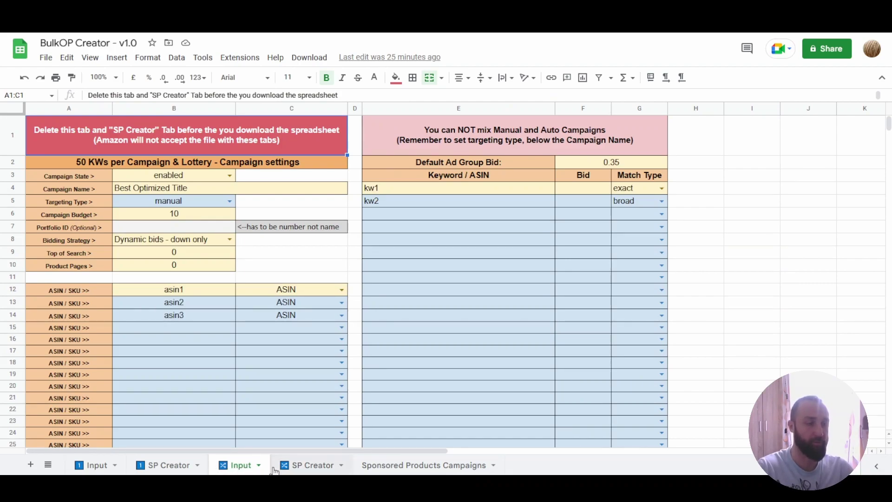
click(320, 468)
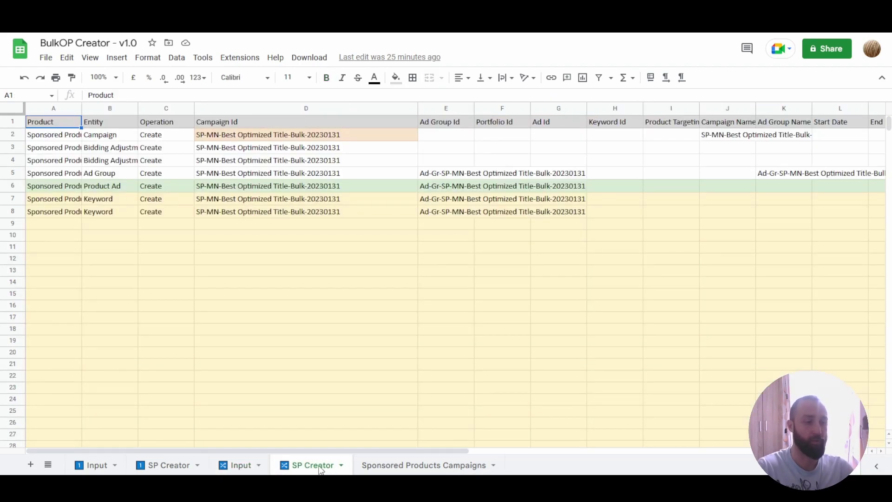
click(142, 470)
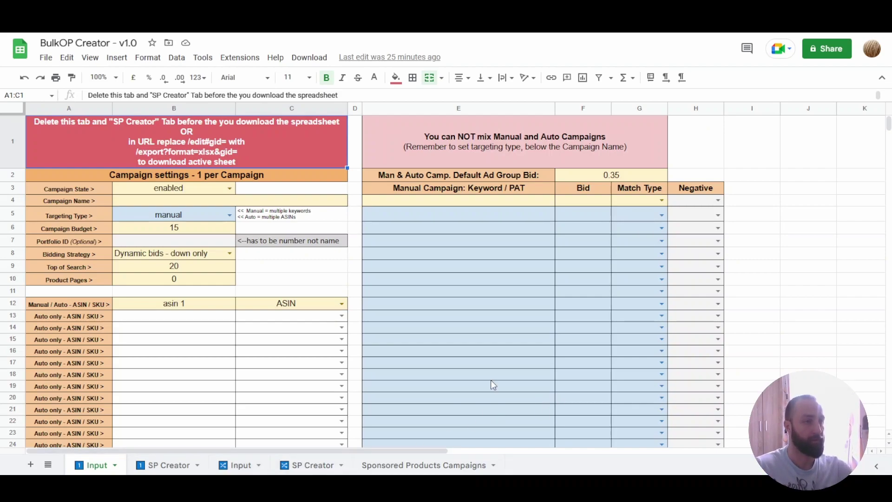
click(311, 351)
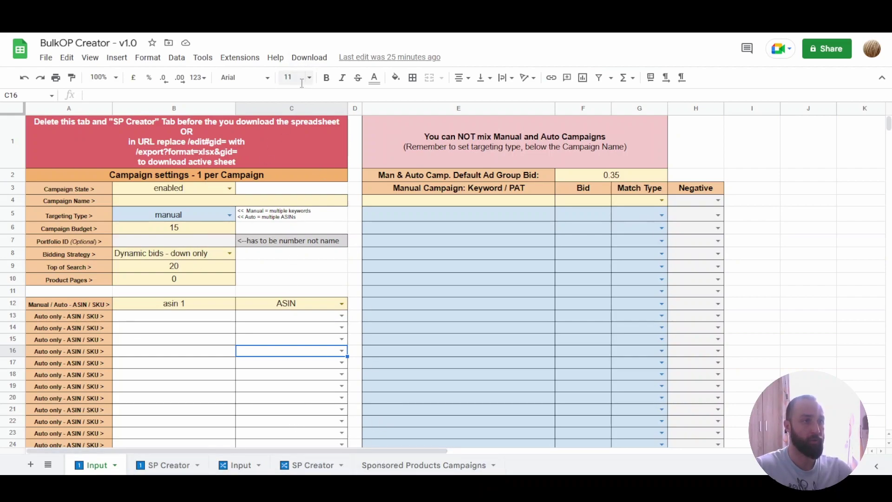
click(417, 466)
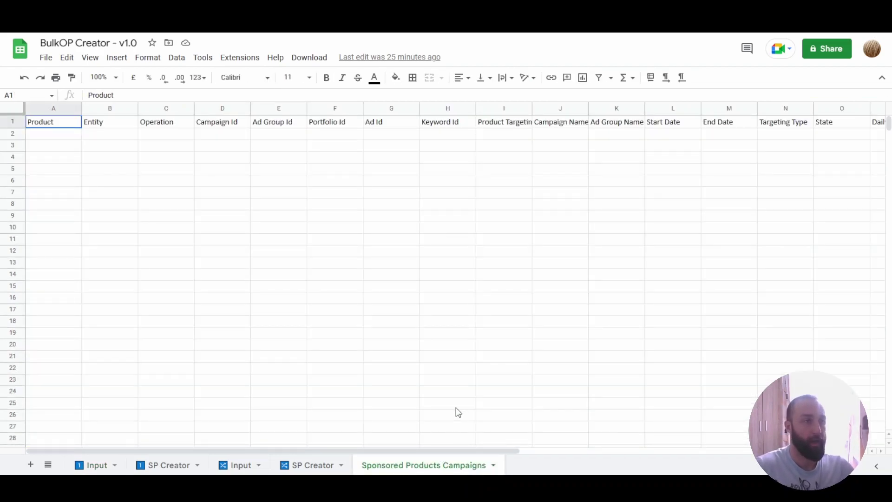
click(311, 58)
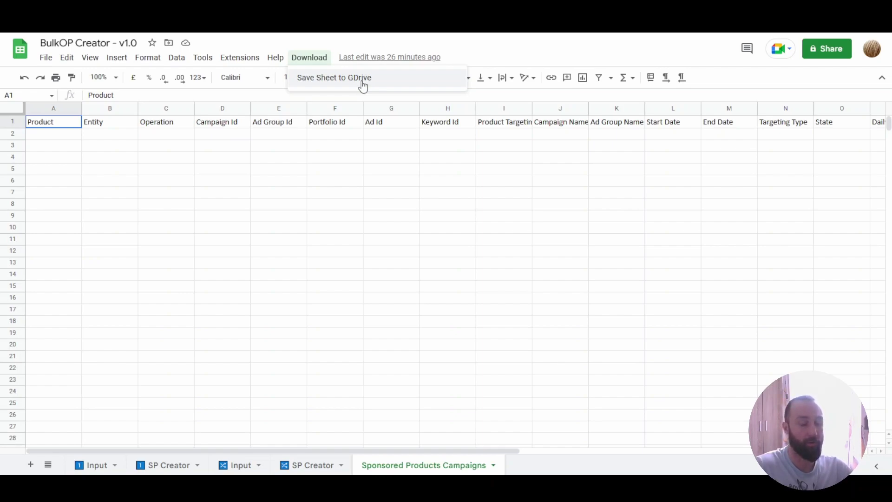
click(421, 205)
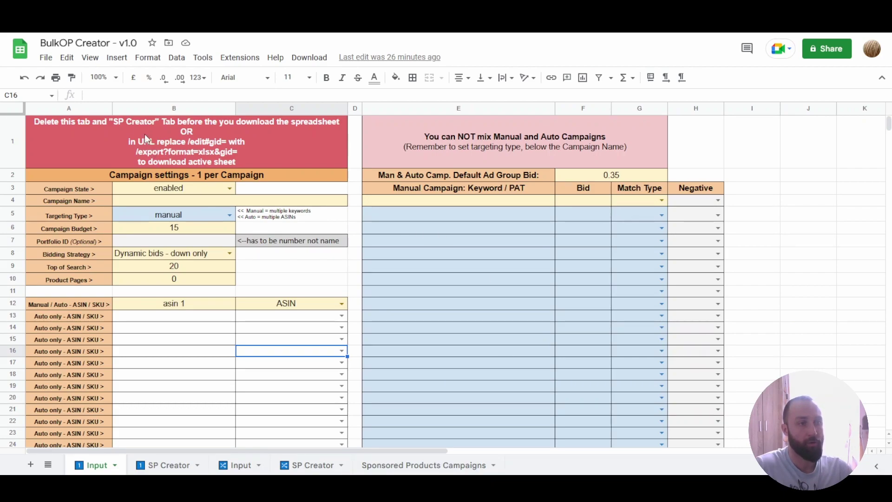
Step: Copy '/export?format=xlsx&gid=' from the A1 instructions, then show the Sponsored Products Campaigns sheet
click(196, 155)
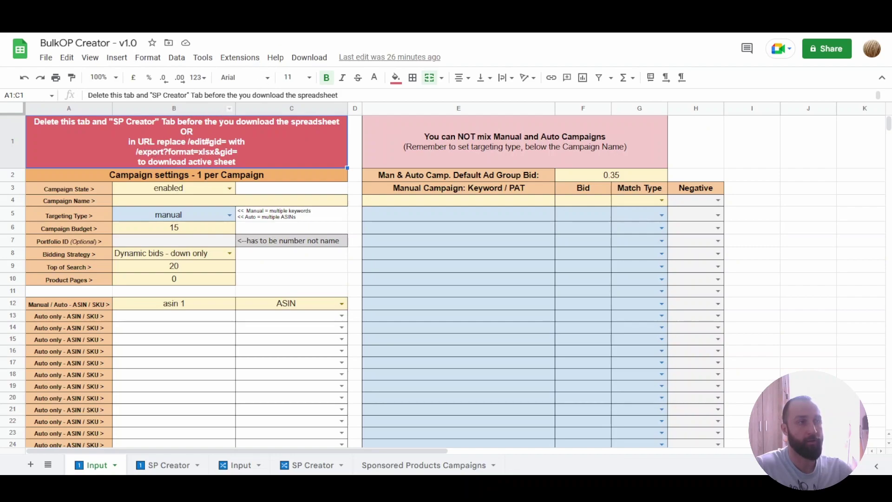
double_click(188, 141)
drag(203, 140, 225, 141)
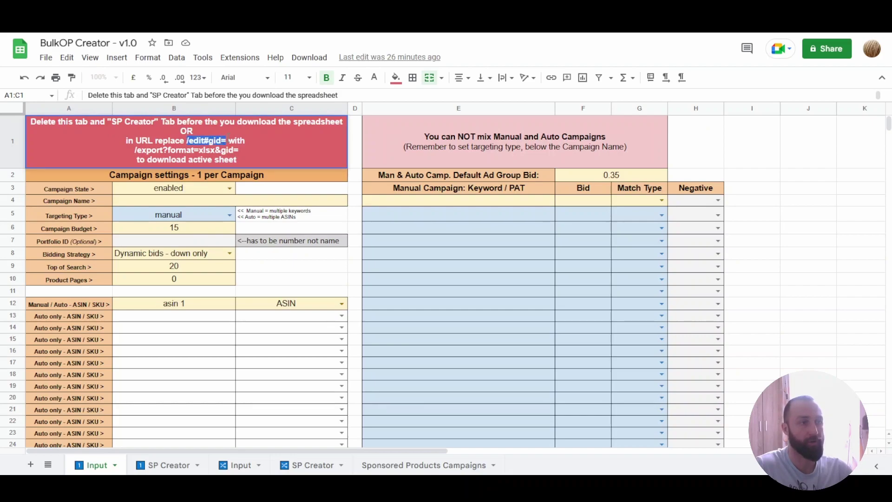
click(151, 158)
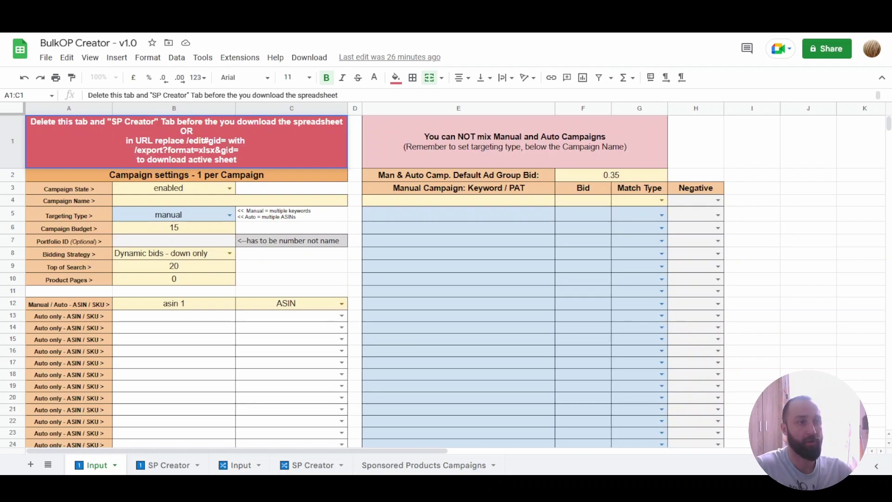
drag(241, 149, 139, 150)
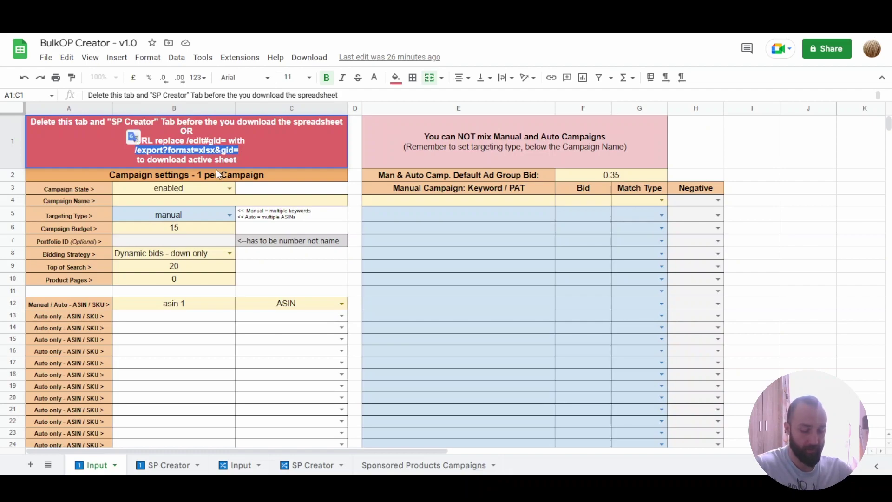
click(411, 250)
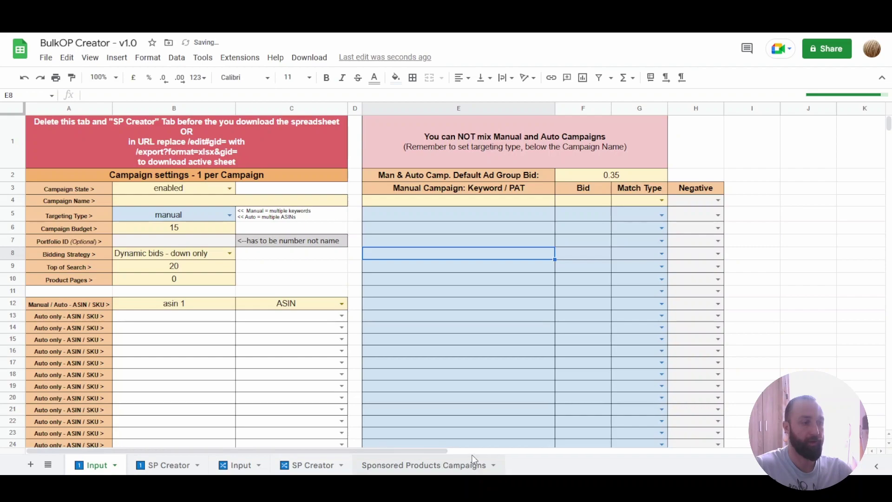
click(473, 463)
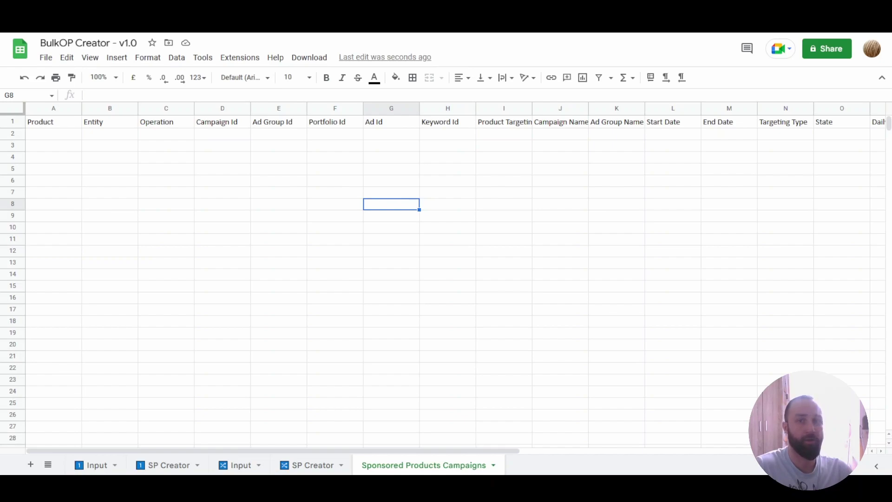
Step: Take the browser out of full screen and resize its window to fill the screen
key(super+Down)
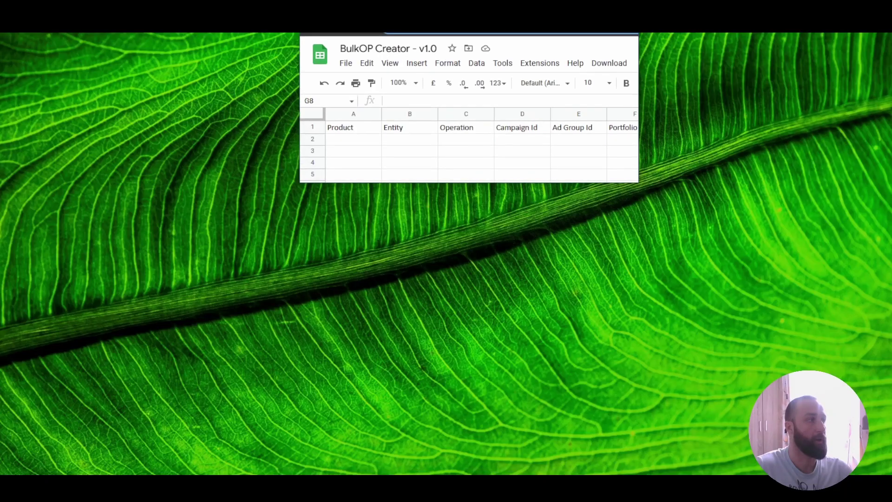
key(super+Up)
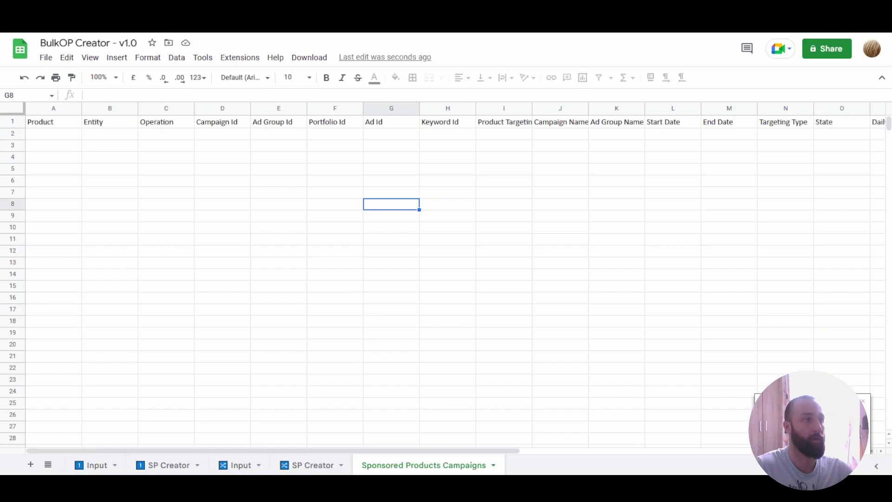
key(super+Down)
drag(645, 229, 884, 437)
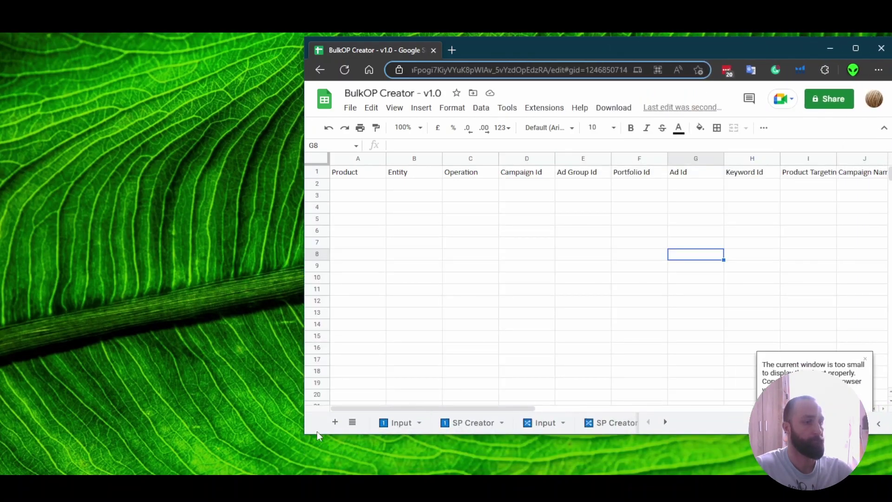
drag(306, 391, 0, 391)
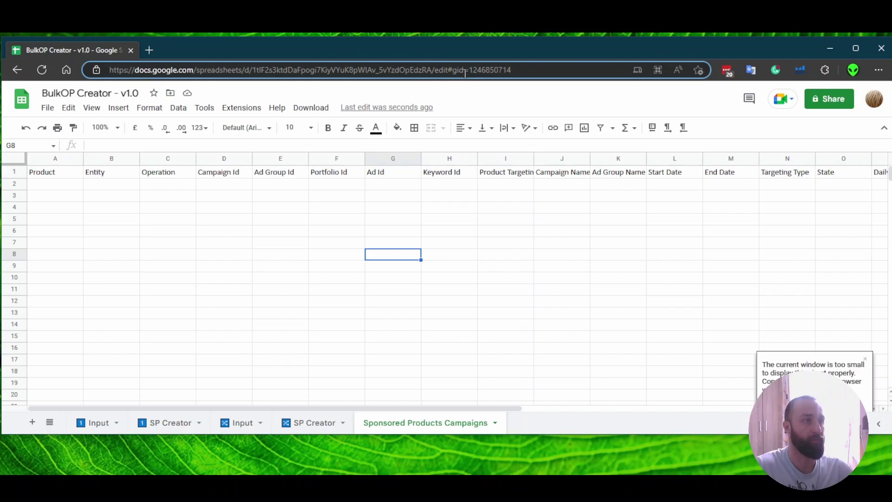
Step: Swap '/edit#gid=' for '/export?format=xlsx&gid=' in the URL to download the xlsx, then return to full screen
drag(433, 69, 474, 70)
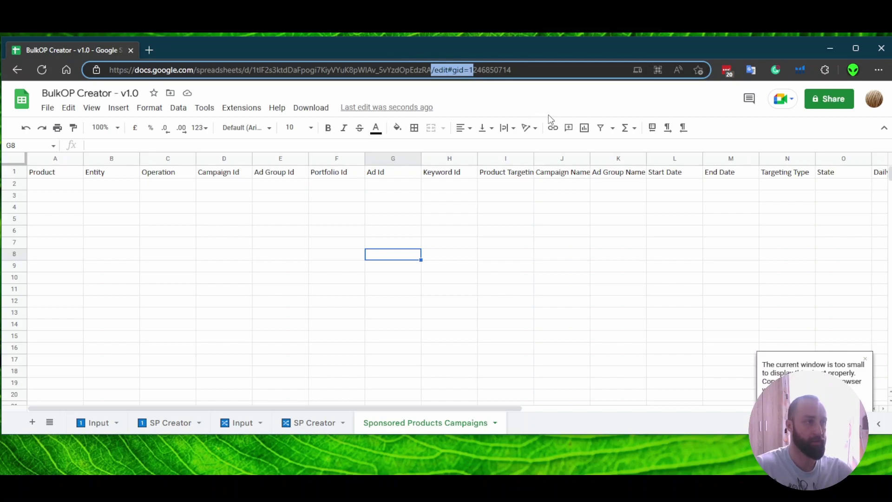
key(BackSpace)
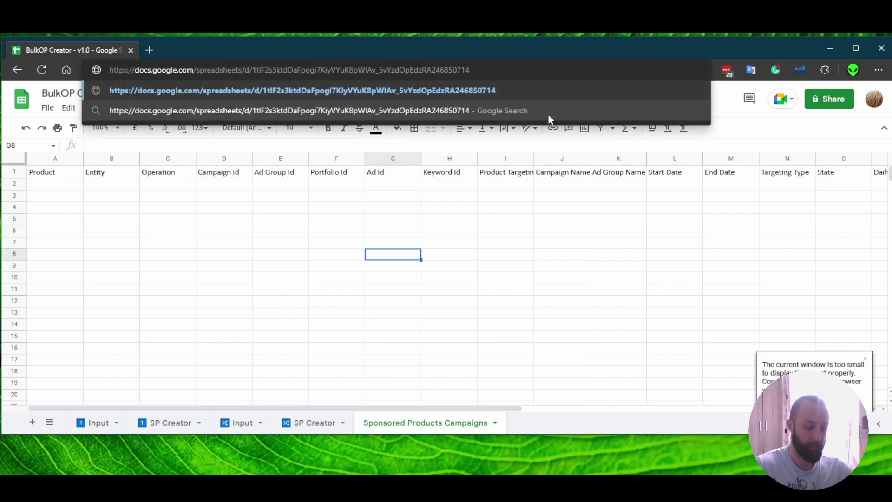
text(/export?format=xlsx&gid=)
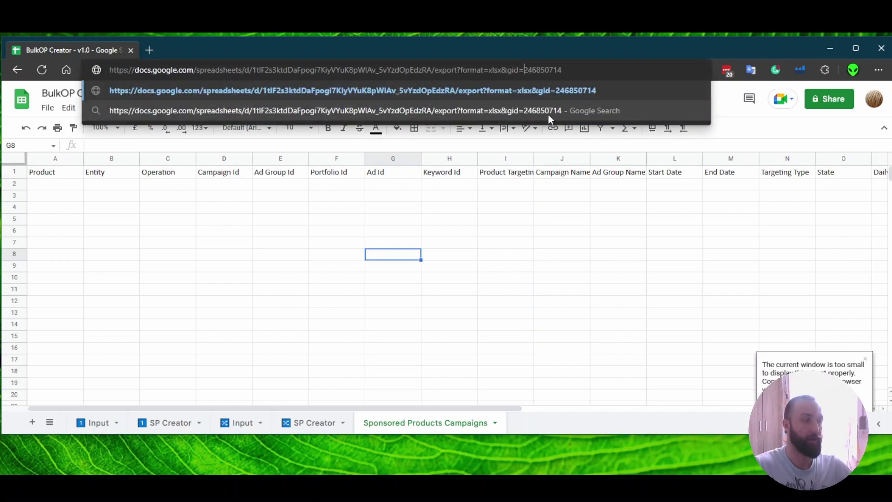
key(Return)
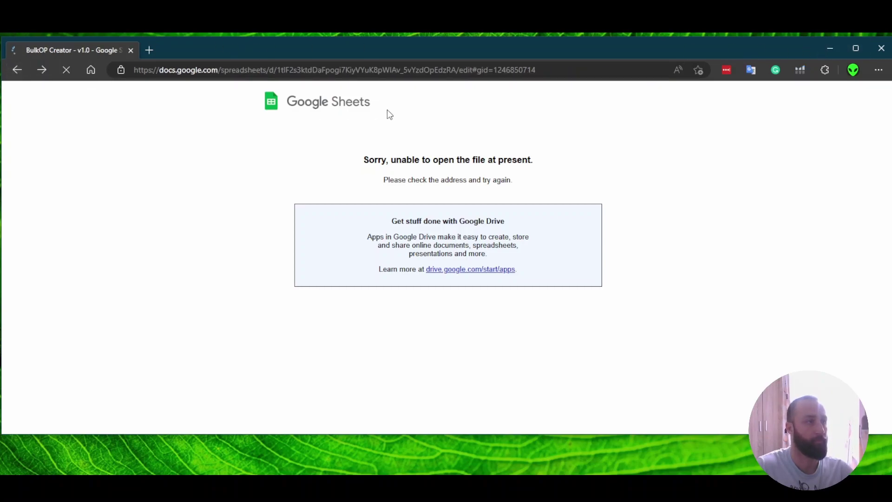
drag(457, 69, 494, 71)
text(/export?format=xlsx&gid=)
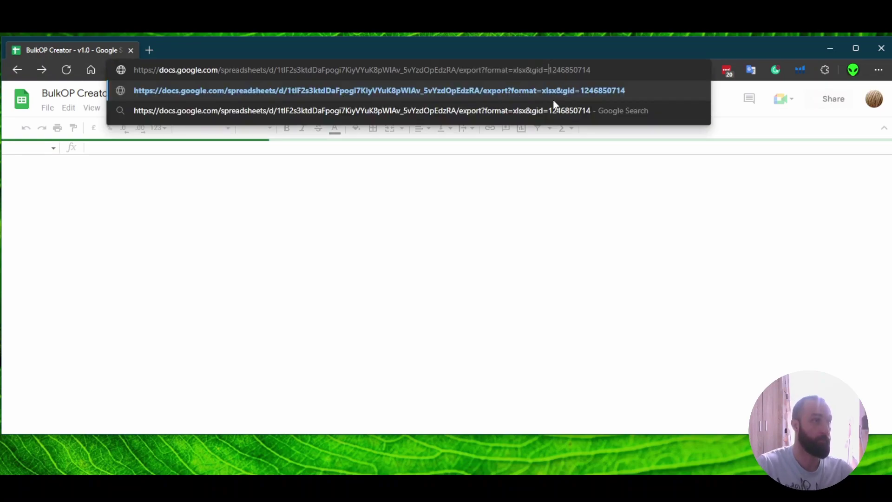
key(Return)
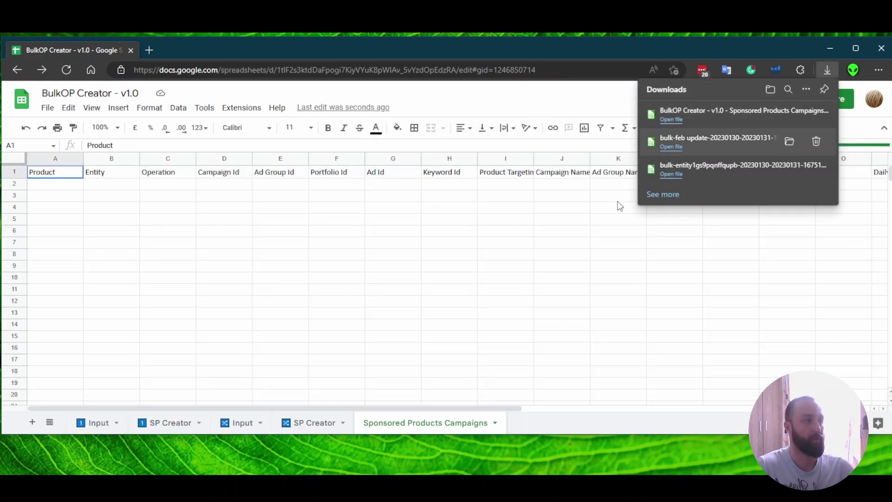
click(627, 245)
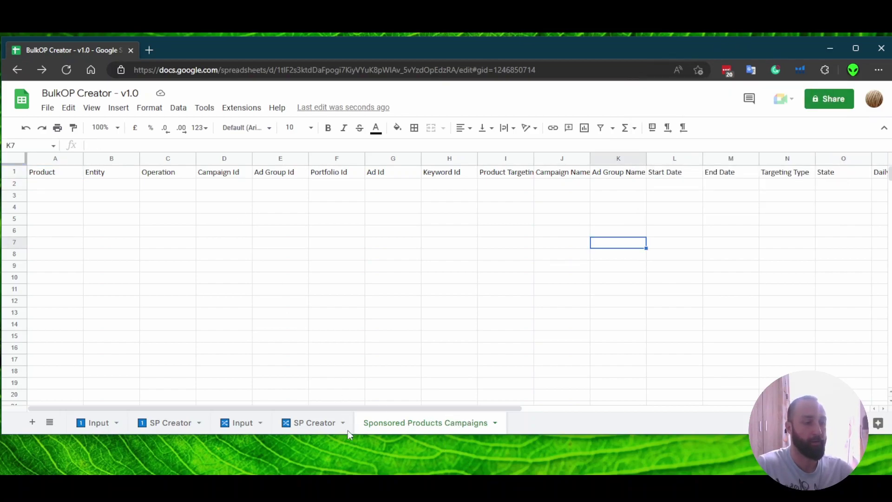
key(F11)
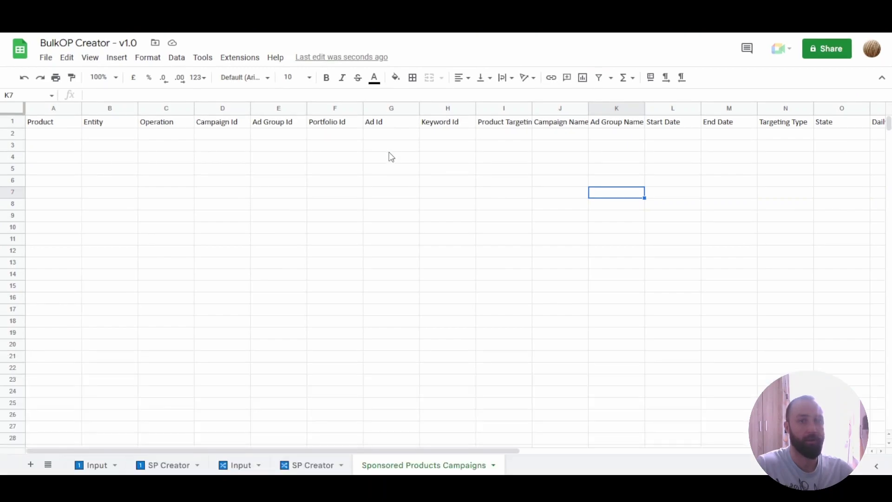
click(109, 467)
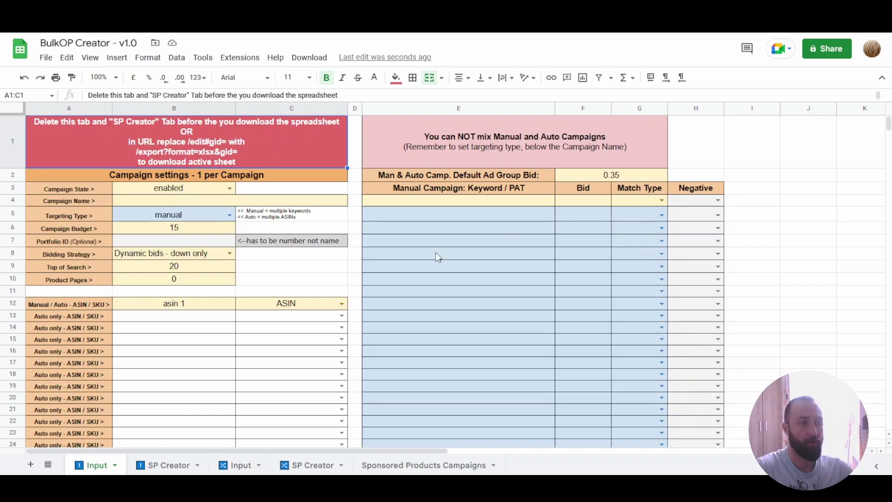
drag(190, 192, 230, 199)
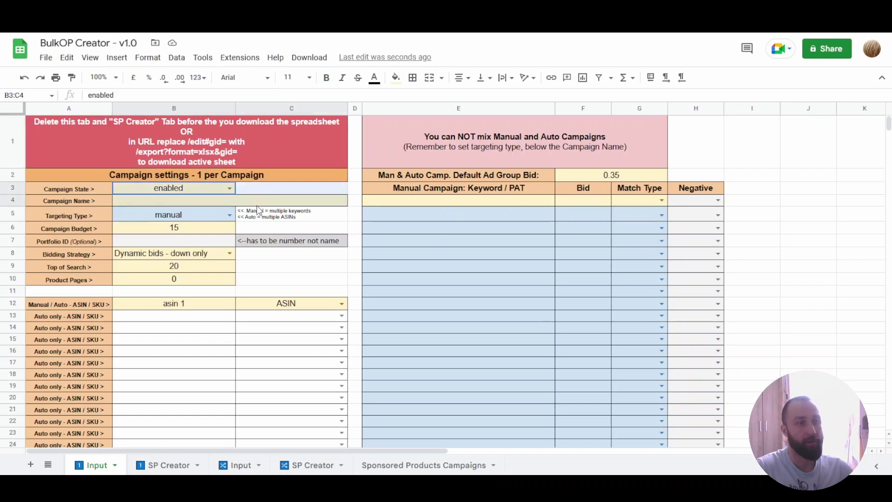
click(222, 239)
drag(215, 256, 289, 304)
click(409, 202)
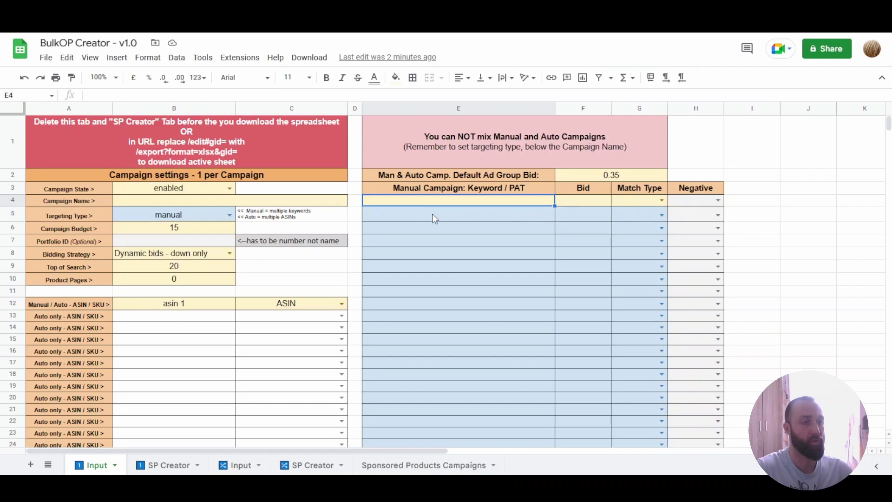
click(586, 200)
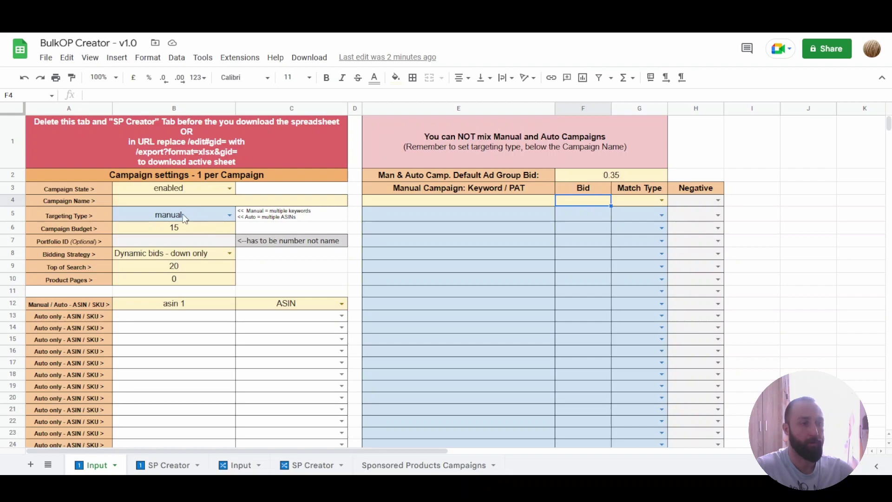
Step: Enter 'keyword 1' in E4 with match type exact
drag(176, 308, 282, 308)
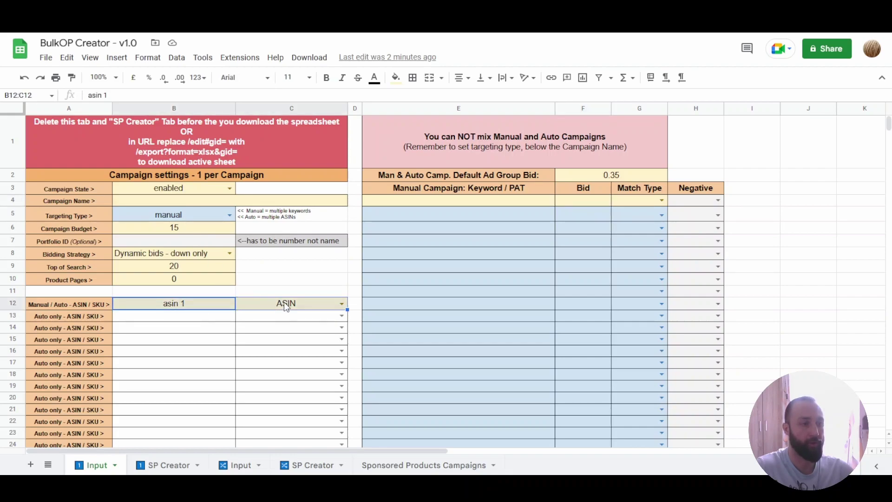
click(432, 202)
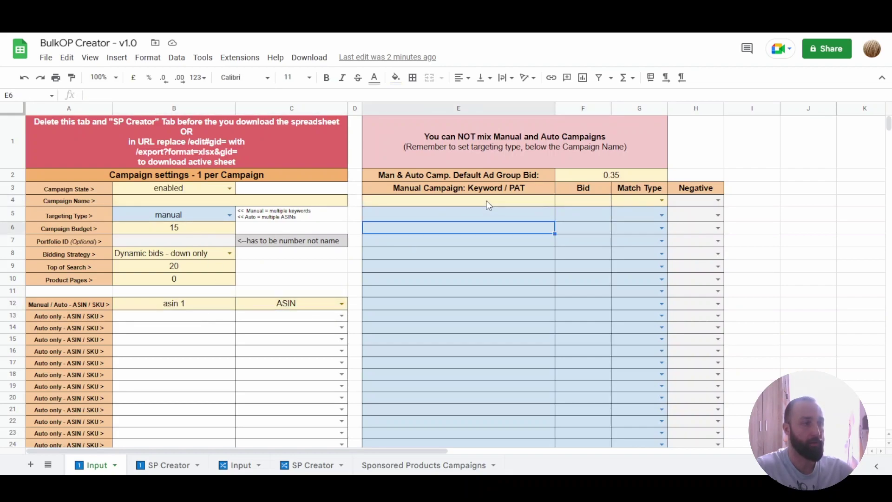
text(key)
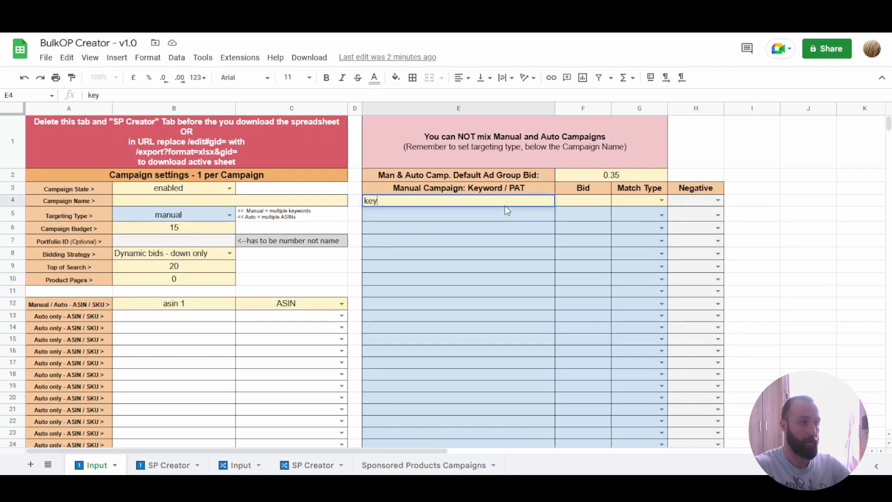
text(word 1)
key(Return)
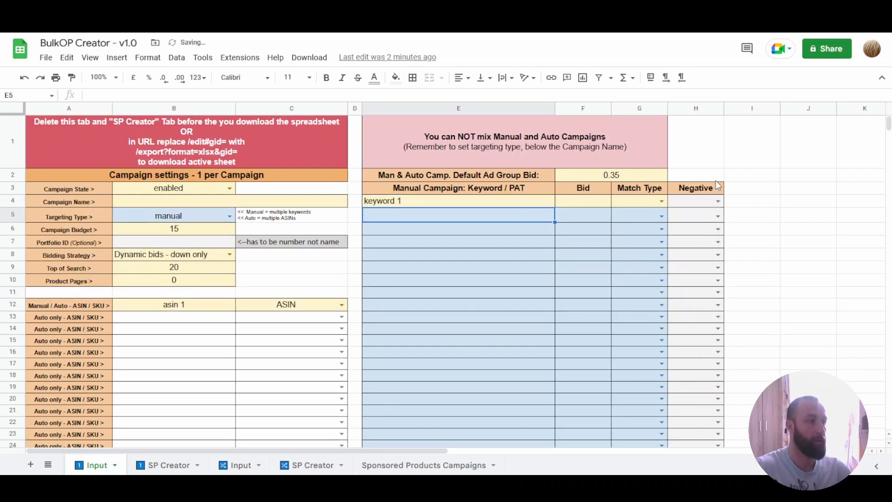
click(663, 202)
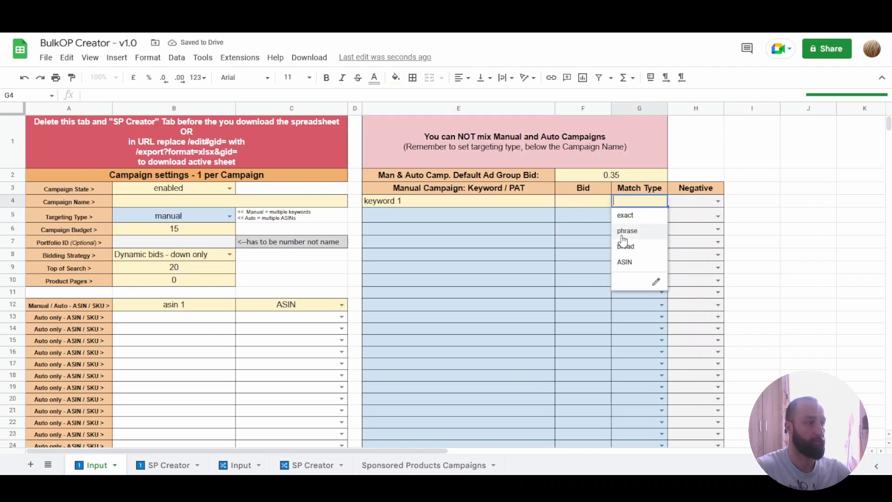
click(642, 218)
click(513, 280)
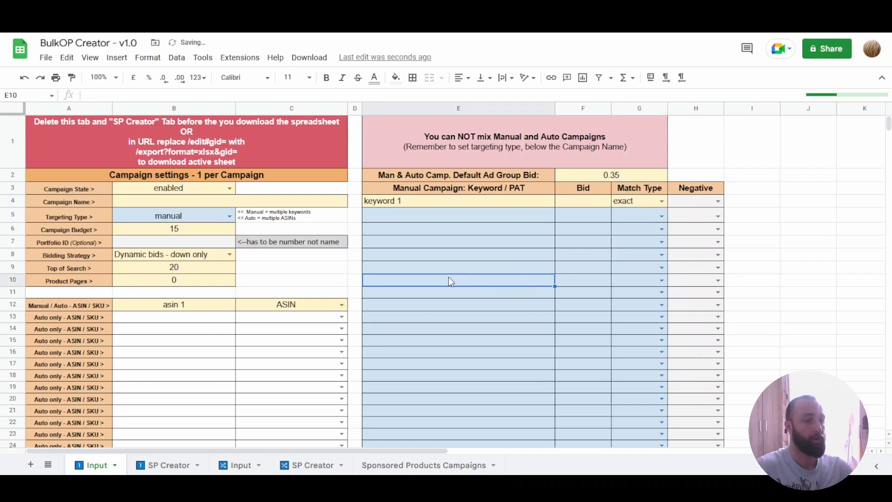
Step: Compare SP Creator output with and without a match type, then restore exact in G4
click(173, 466)
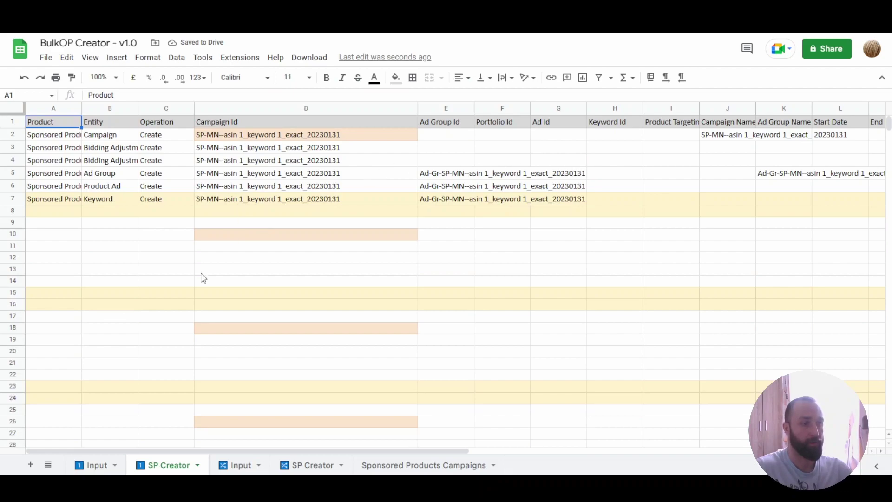
click(94, 464)
click(640, 202)
key(Delete)
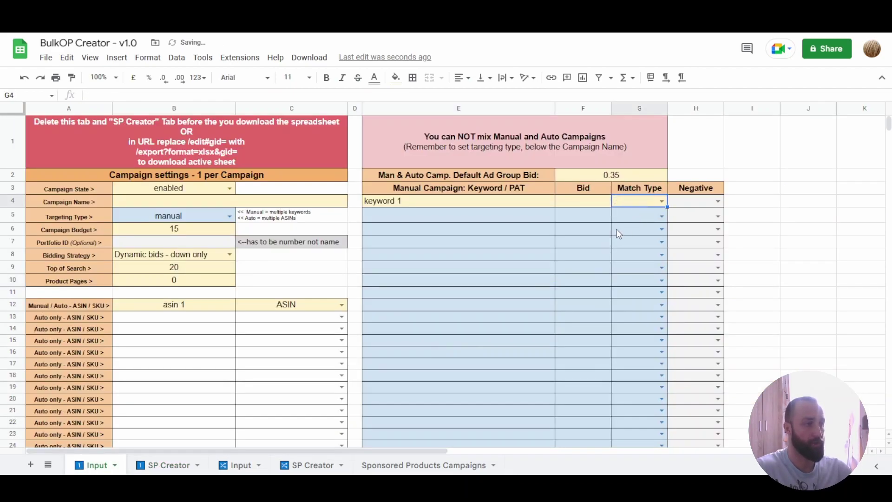
click(150, 467)
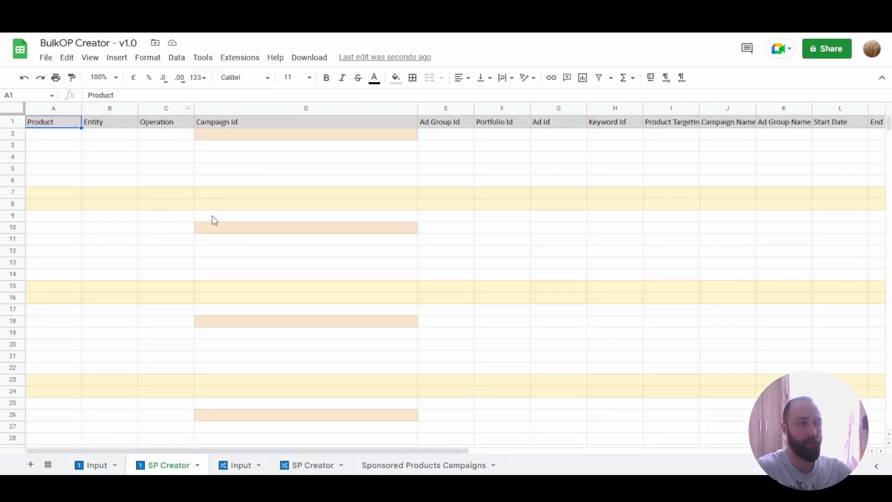
click(112, 464)
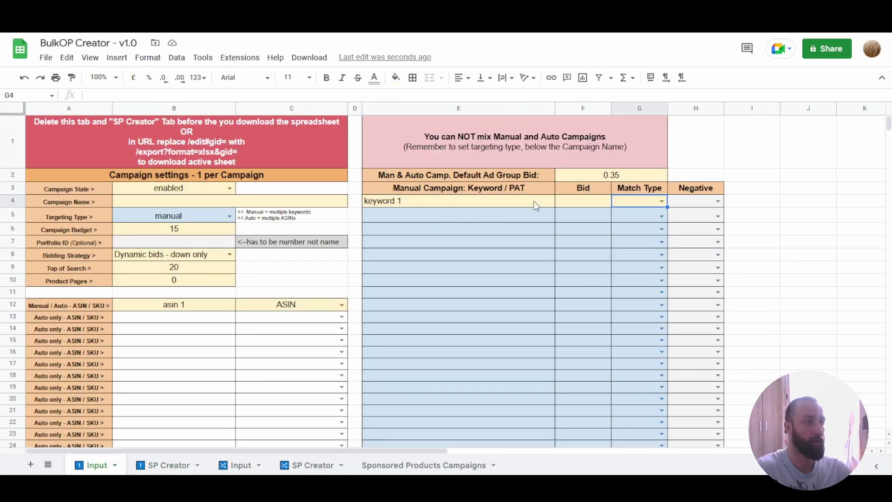
click(662, 201)
click(642, 217)
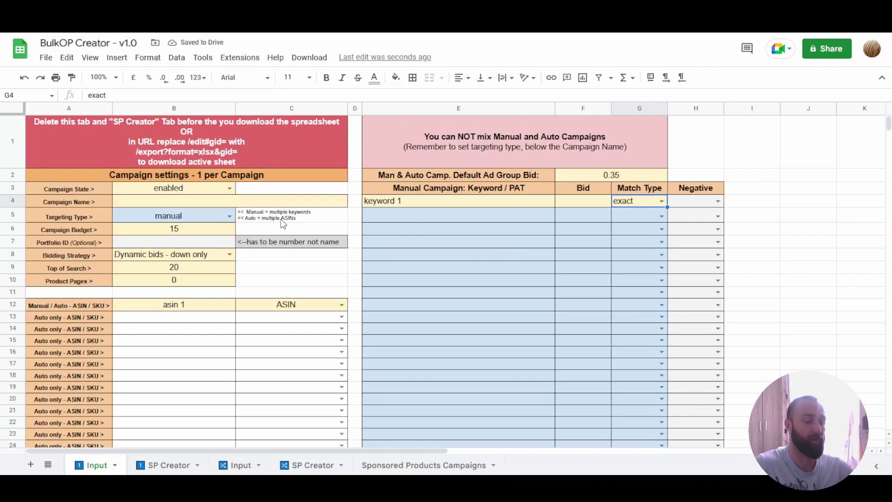
click(192, 219)
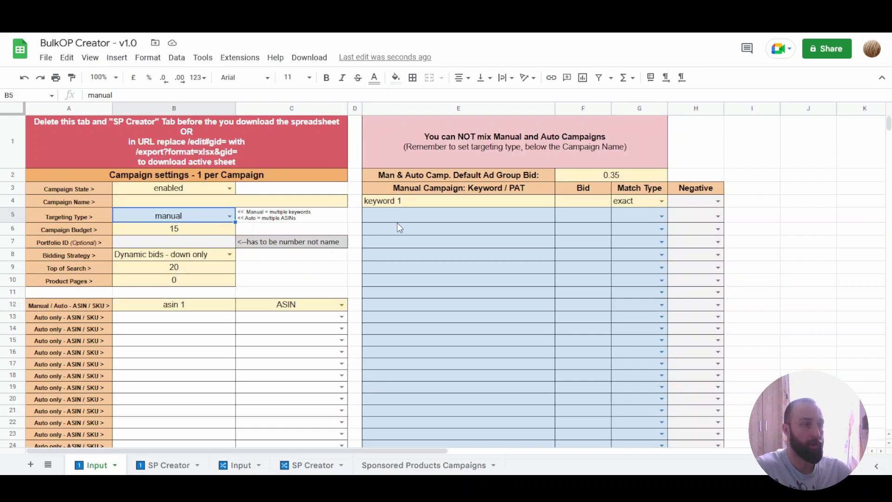
Step: Add 'asin 3' in B14 with ASIN as its identifier type
drag(410, 216, 630, 372)
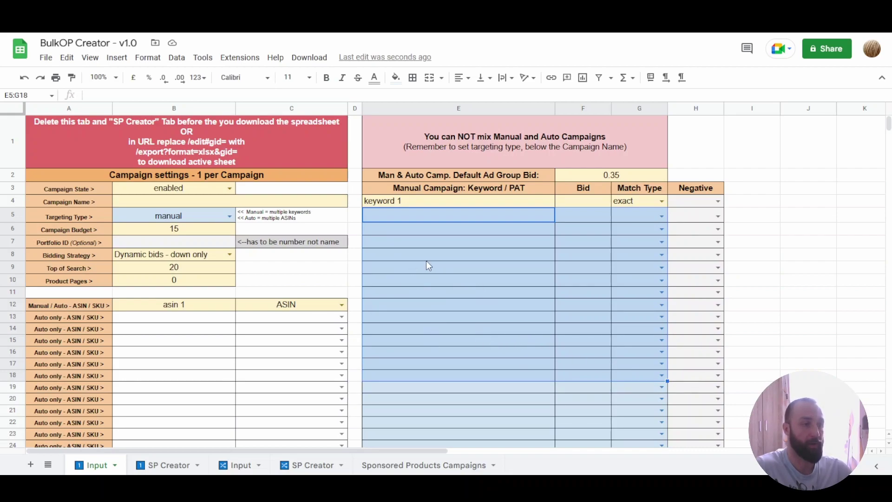
drag(175, 318, 319, 436)
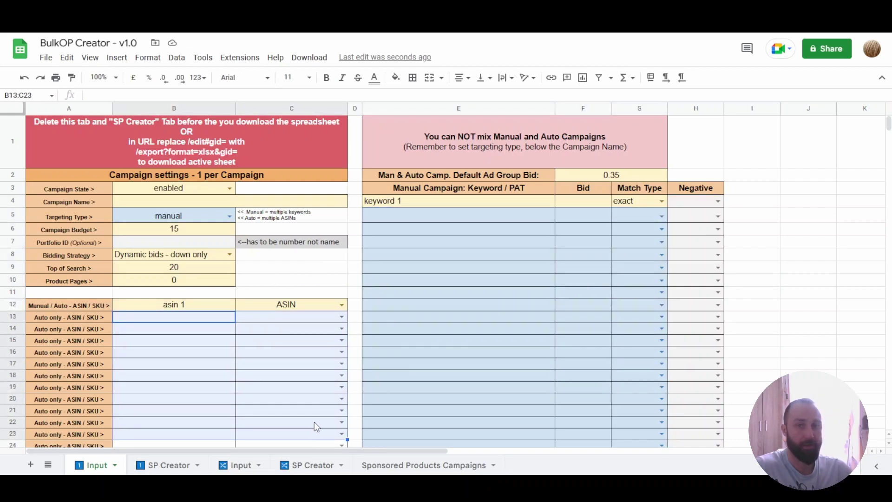
click(203, 331)
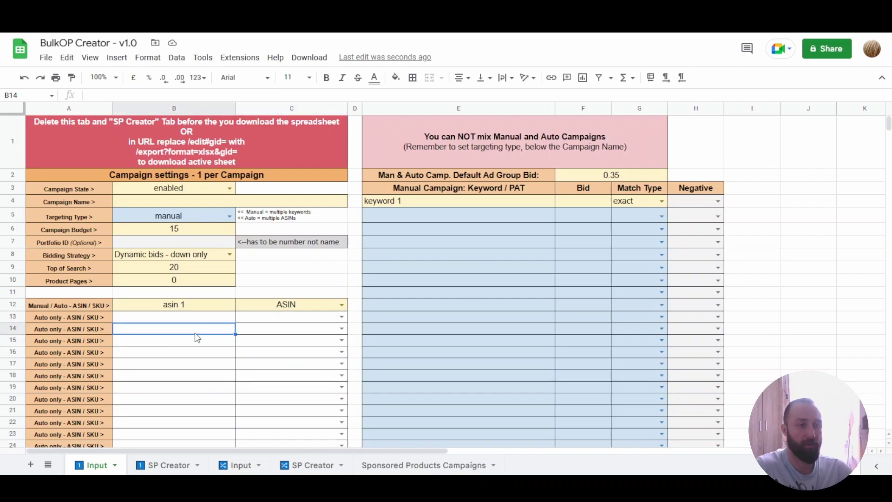
text(3242)
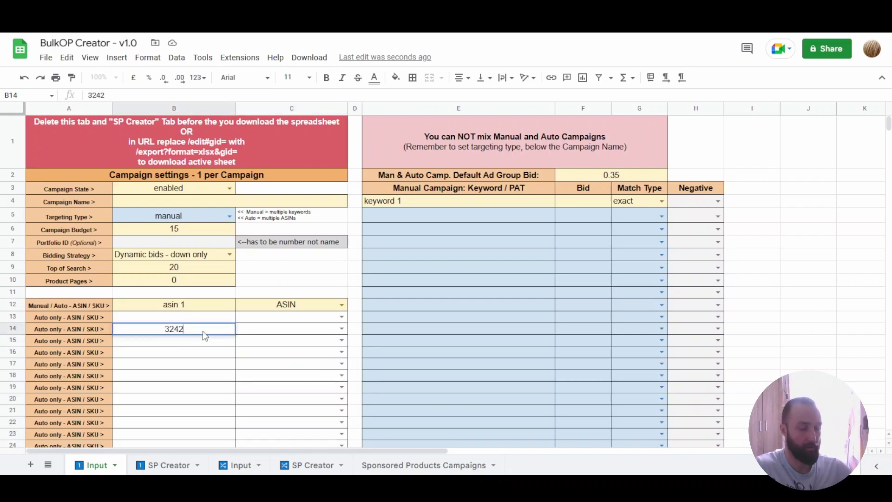
key(BackSpace)
key(BackSpace)
key(BackSpace)
key(BackSpace)
text(asin 3)
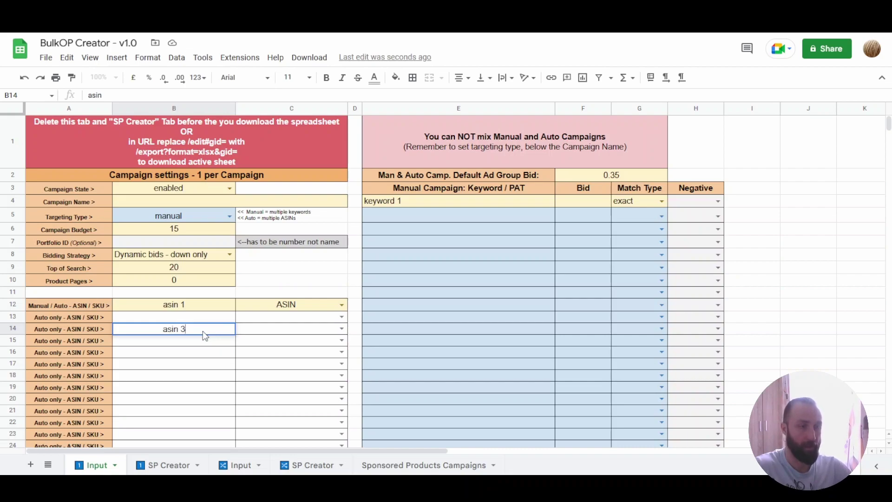
key(Return)
click(342, 330)
click(292, 345)
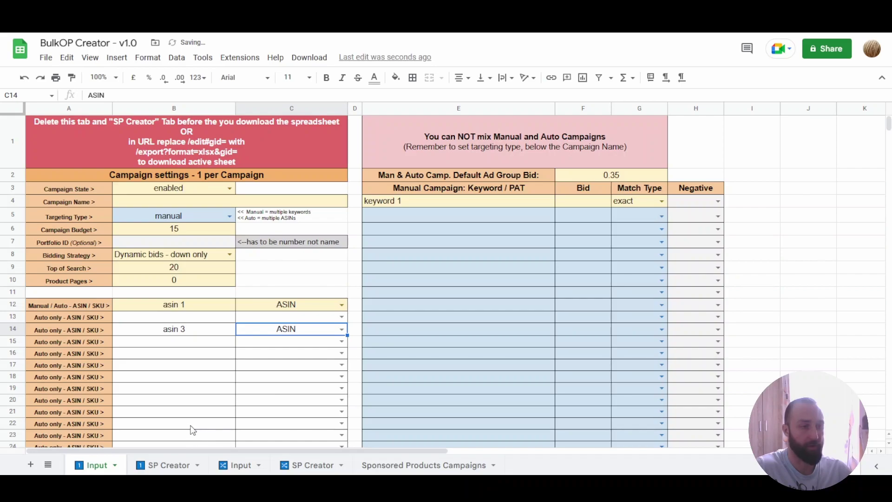
Step: Review the generated Create rows on the SP Creator sheet
click(176, 465)
scroll(338, 346, down, 10)
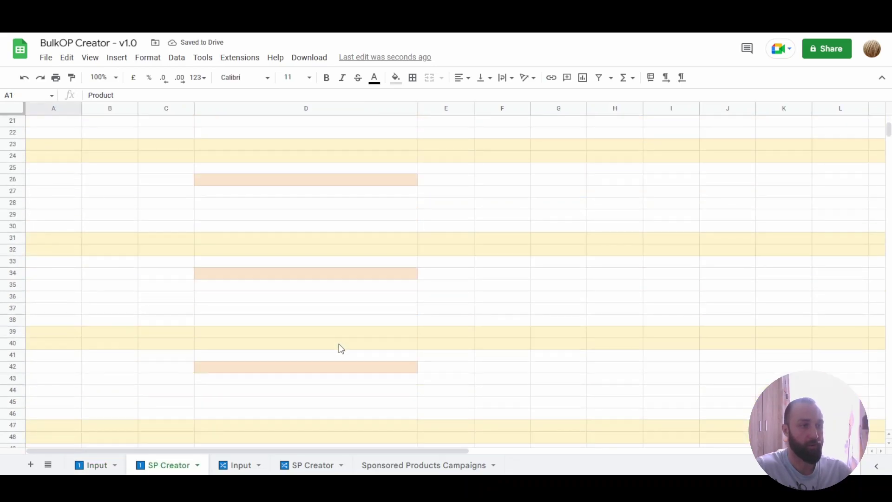
scroll(349, 366, up, 10)
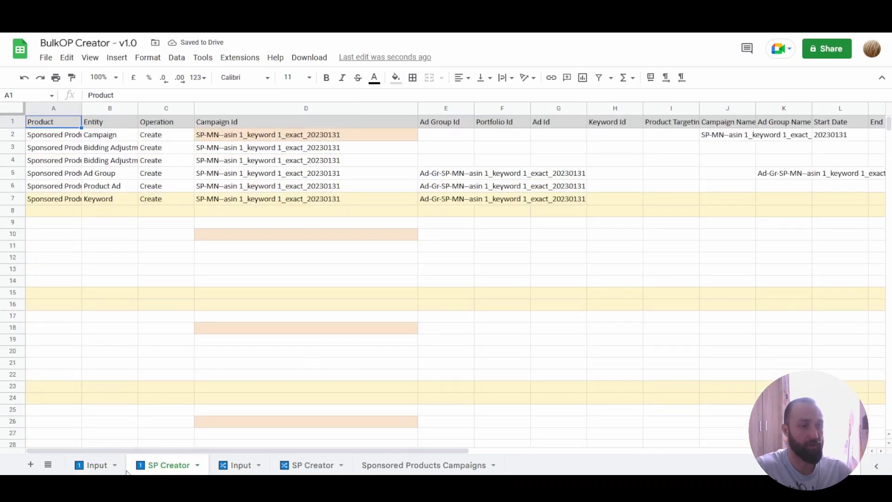
Step: Clear the asin 3 row and switch the campaign targeting type to auto
click(97, 465)
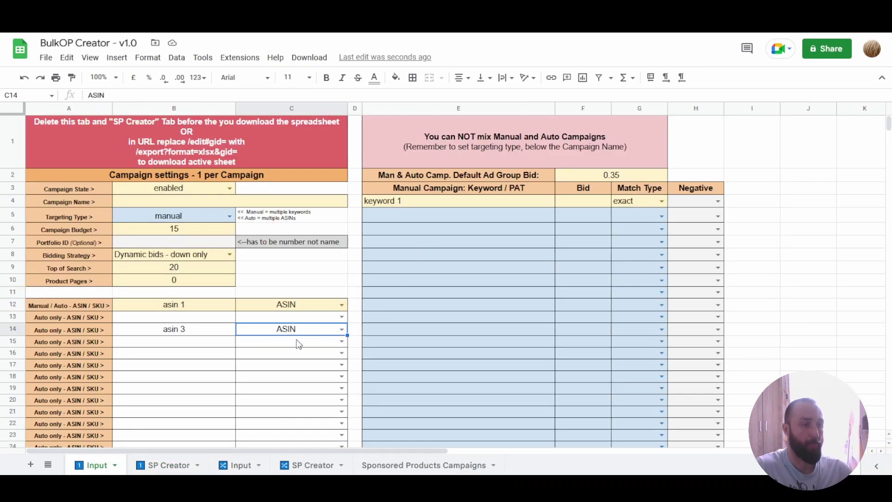
drag(226, 333, 294, 333)
key(Delete)
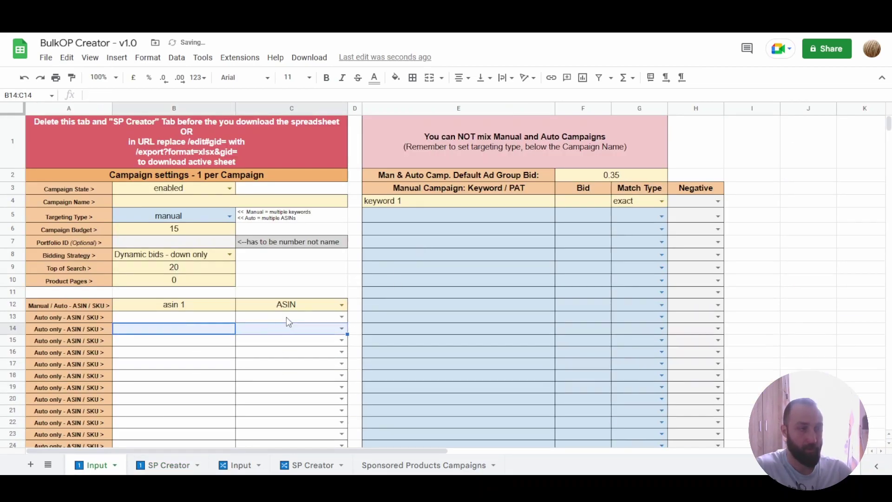
click(229, 216)
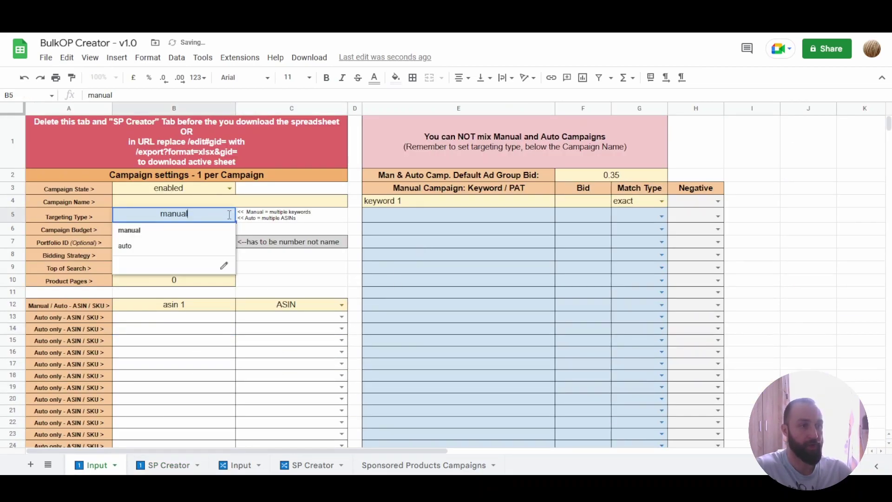
click(154, 245)
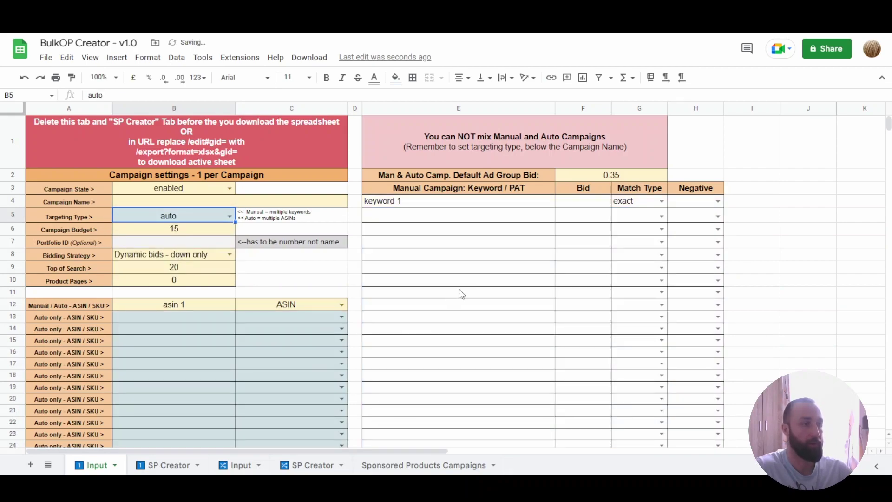
Step: Add 'asin 2' in B13 as an ASIN and review the two auto campaigns on SP Creator
drag(402, 205, 690, 230)
drag(489, 217, 663, 296)
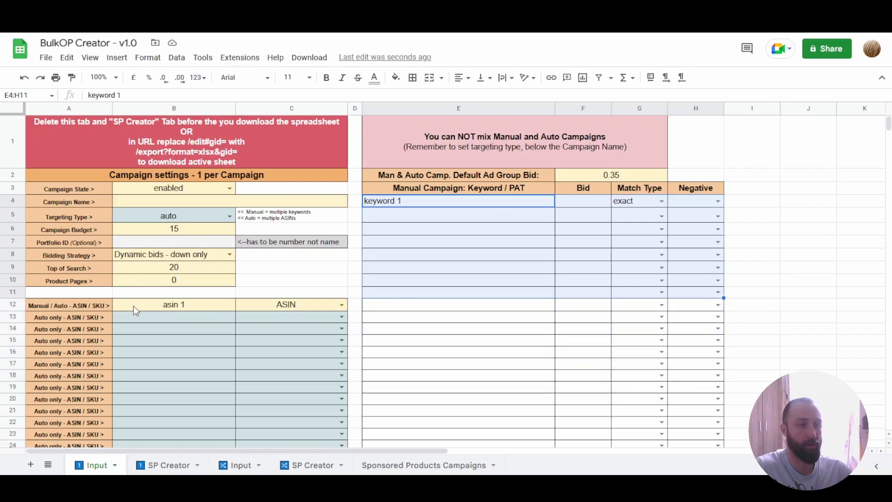
drag(151, 310, 297, 423)
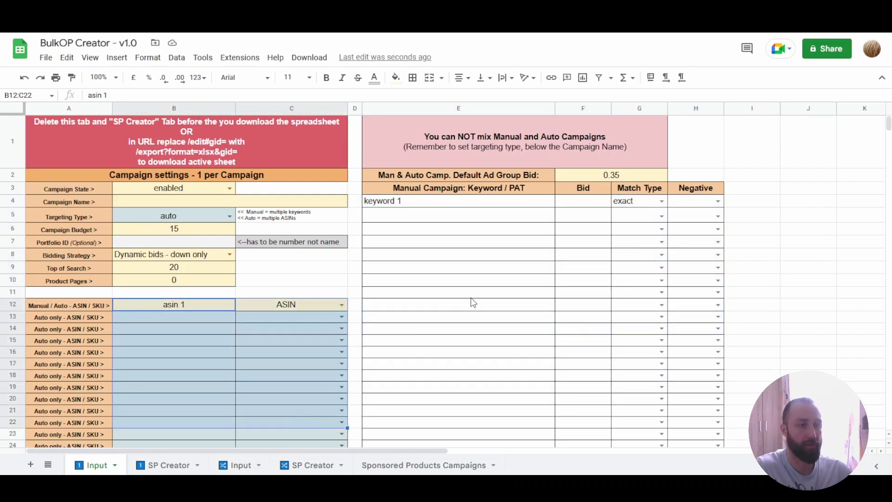
click(483, 293)
click(194, 323)
text(as)
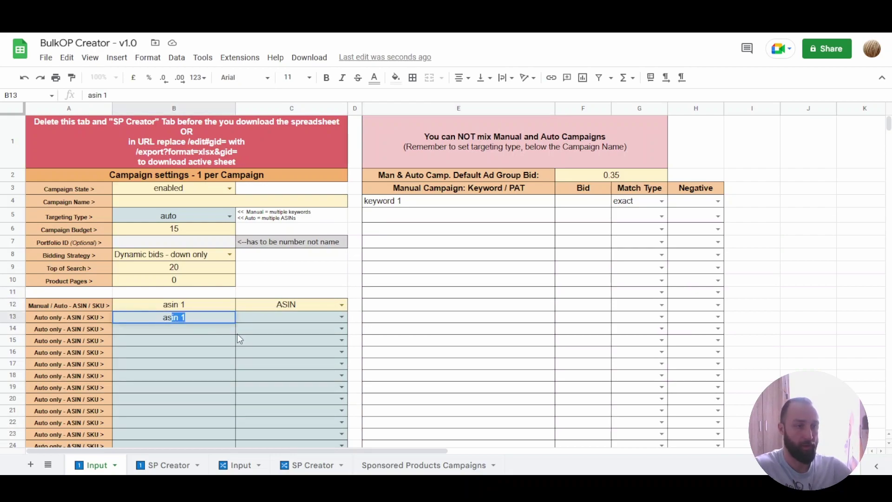
text(in 2)
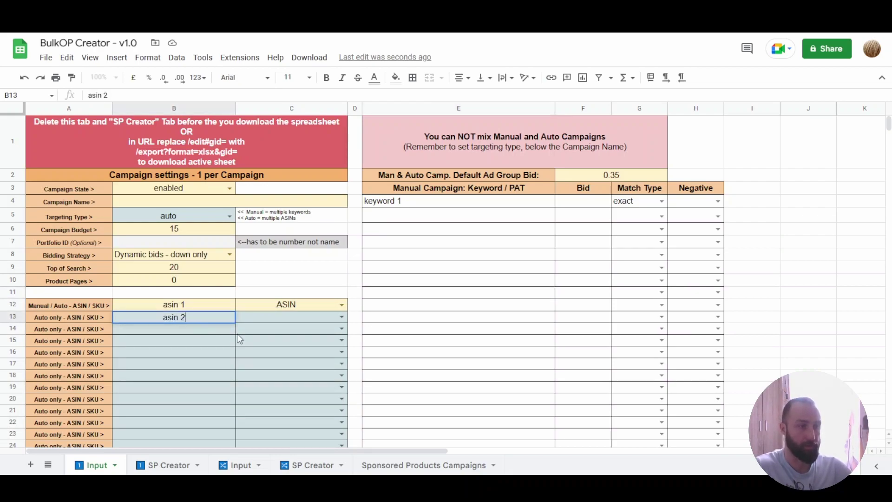
click(342, 317)
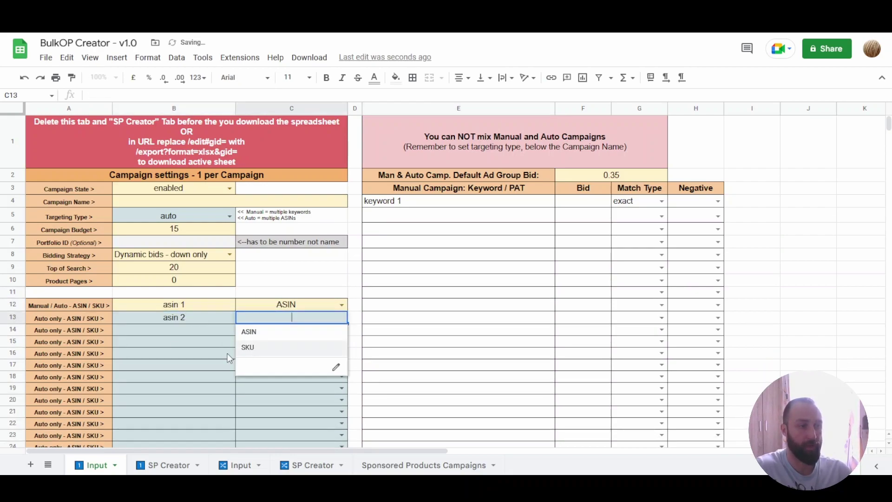
click(267, 341)
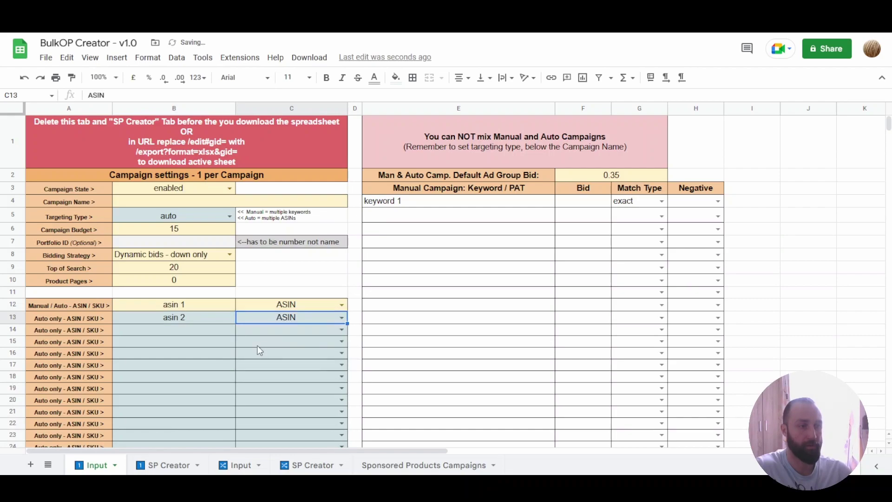
click(168, 465)
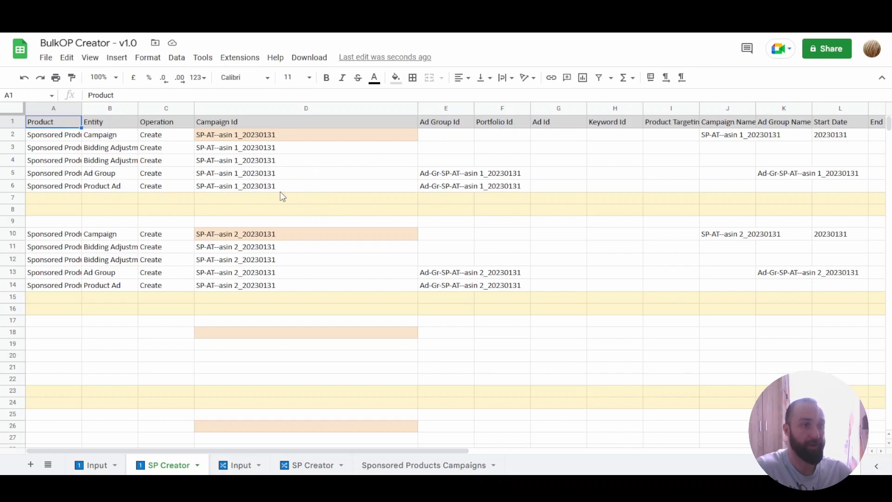
click(96, 466)
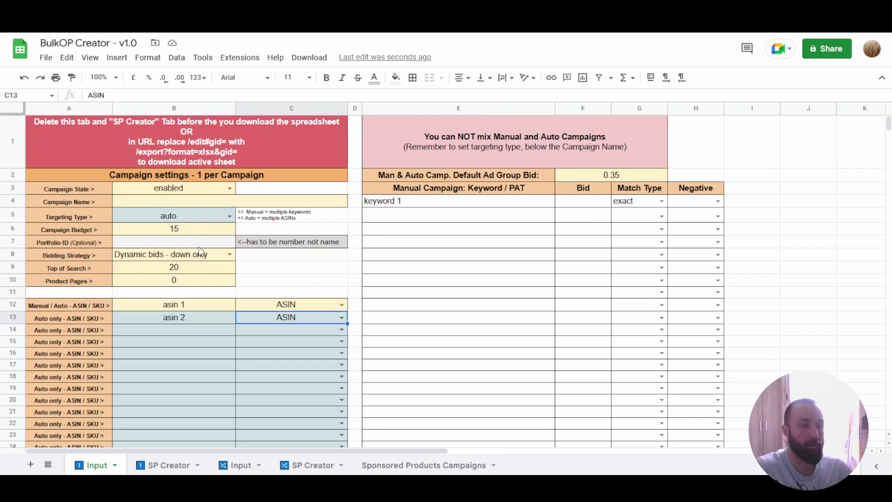
Step: Set targeting to manual, add keyword 2 in E5 with exact match, and review SP Creator
click(230, 216)
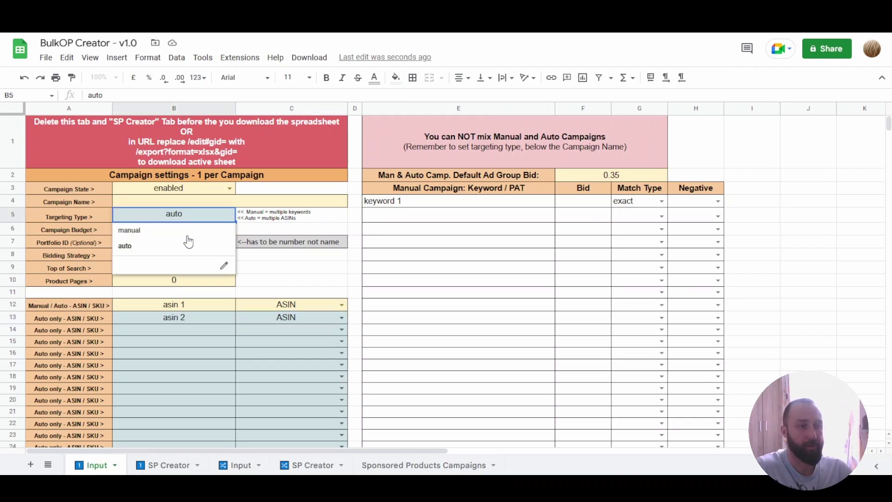
click(140, 230)
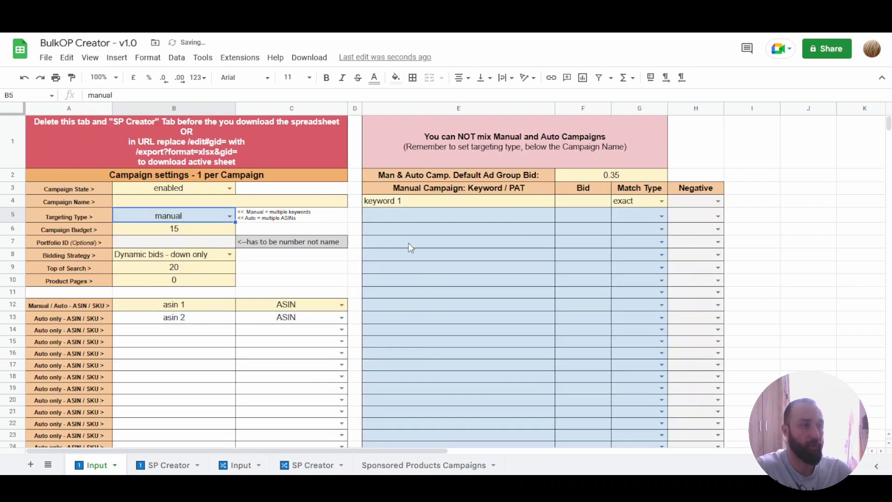
click(412, 212)
text(keo)
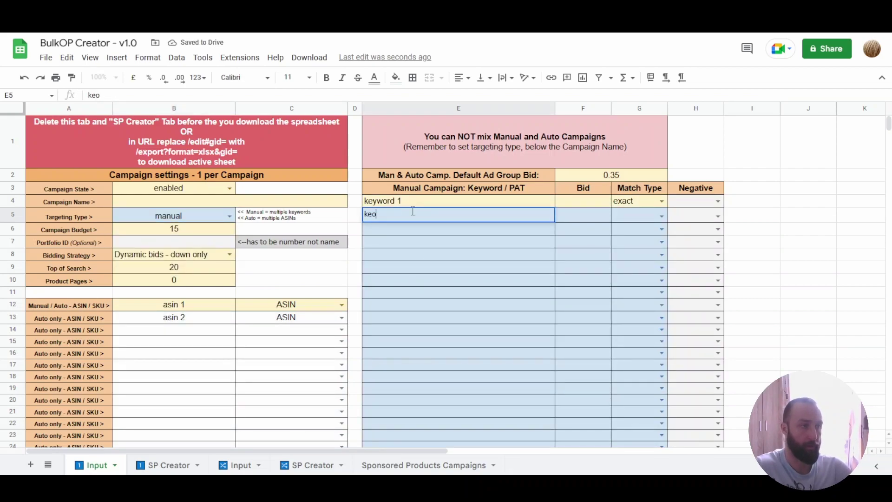
text(ywor)
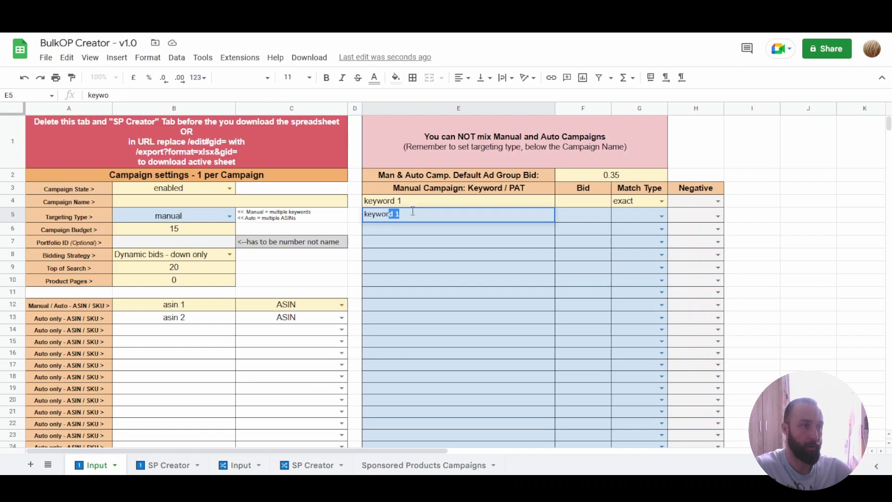
text(d 2)
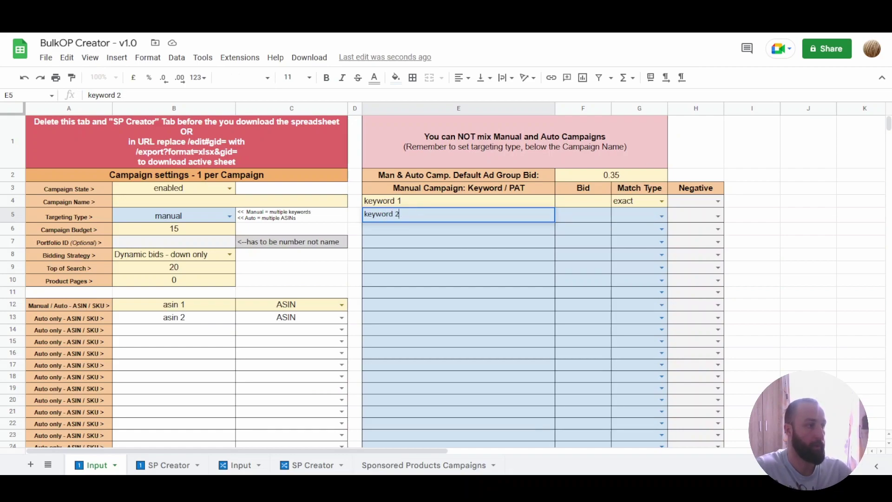
click(662, 217)
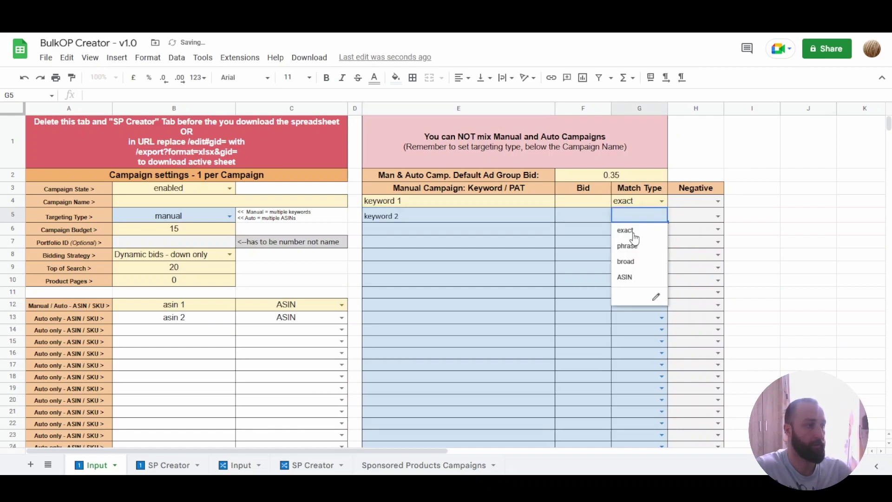
click(630, 232)
click(148, 465)
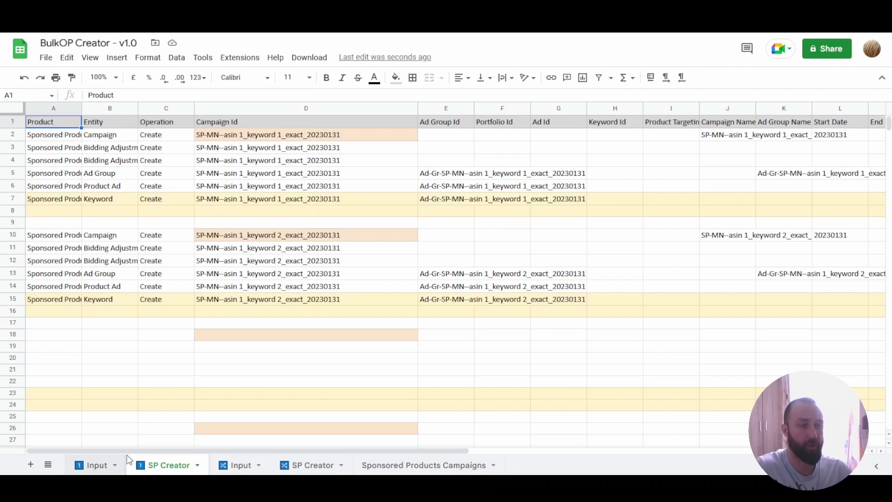
click(106, 465)
click(229, 216)
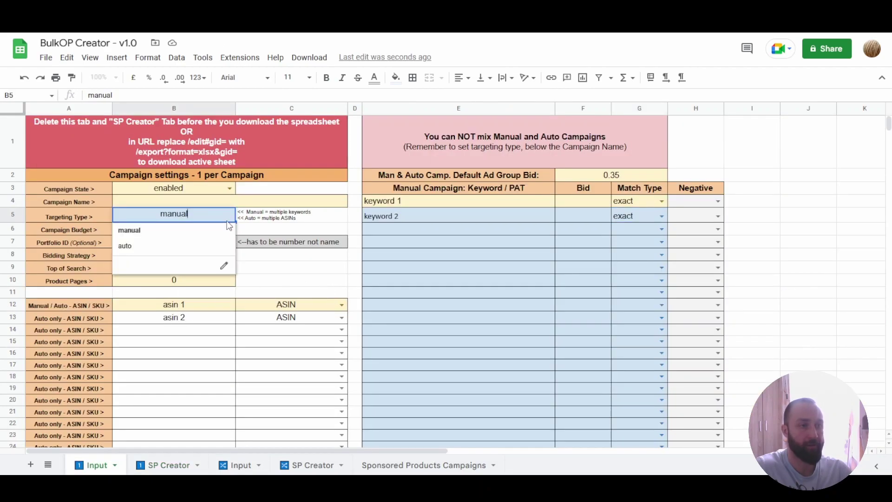
click(176, 246)
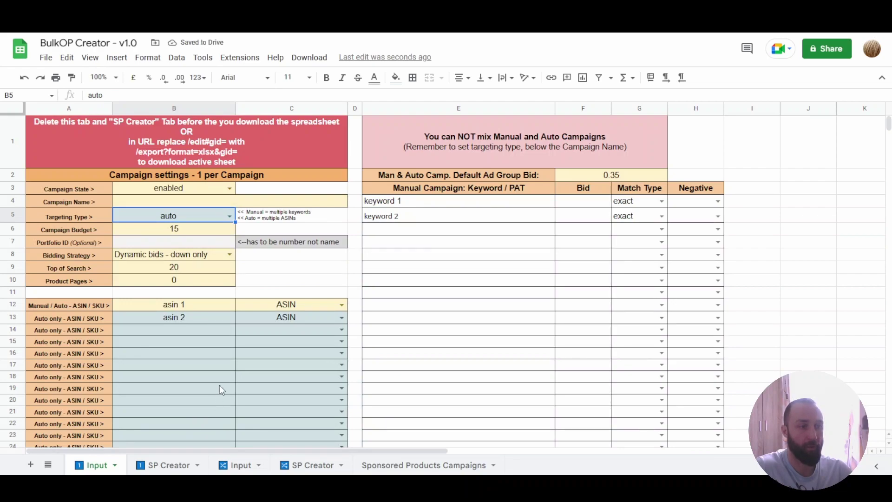
click(170, 466)
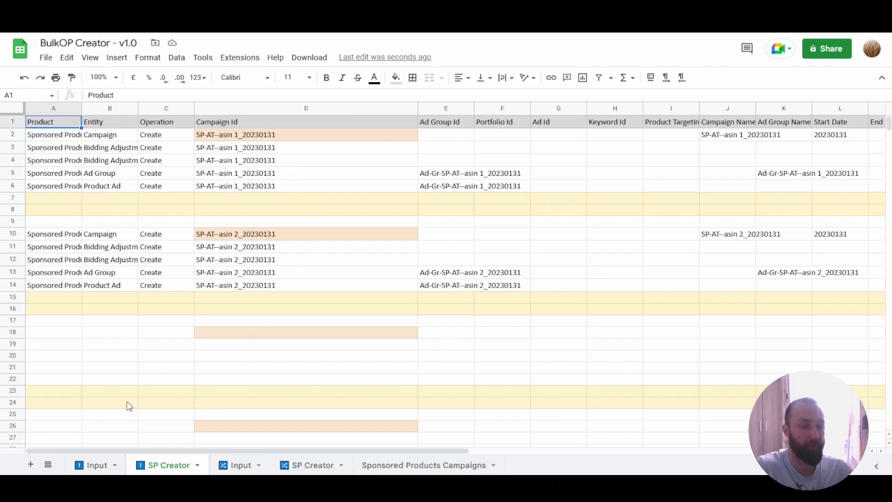
click(103, 466)
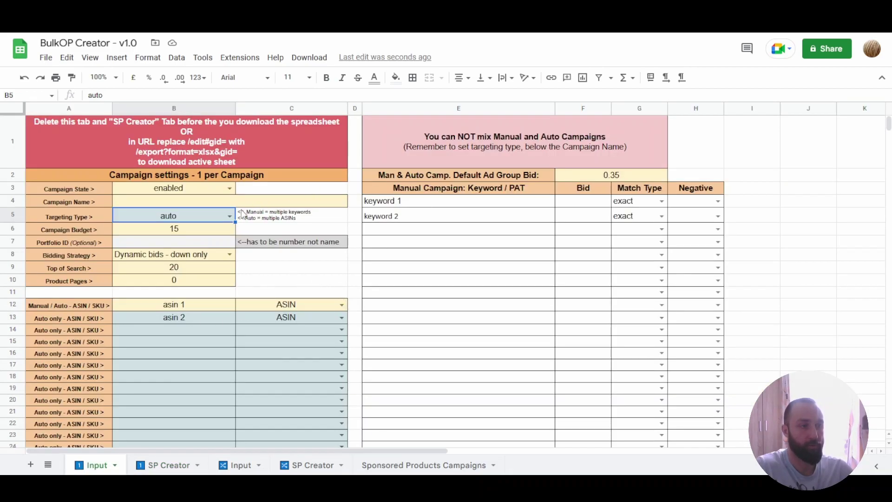
click(229, 216)
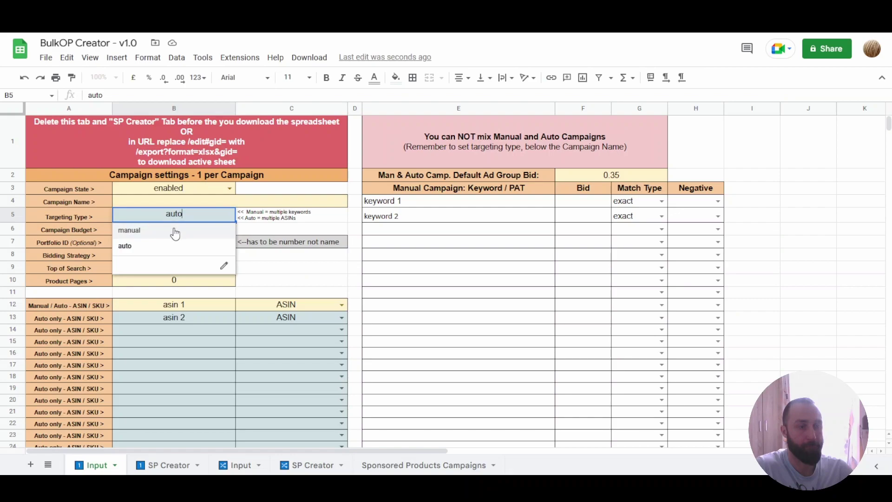
click(175, 232)
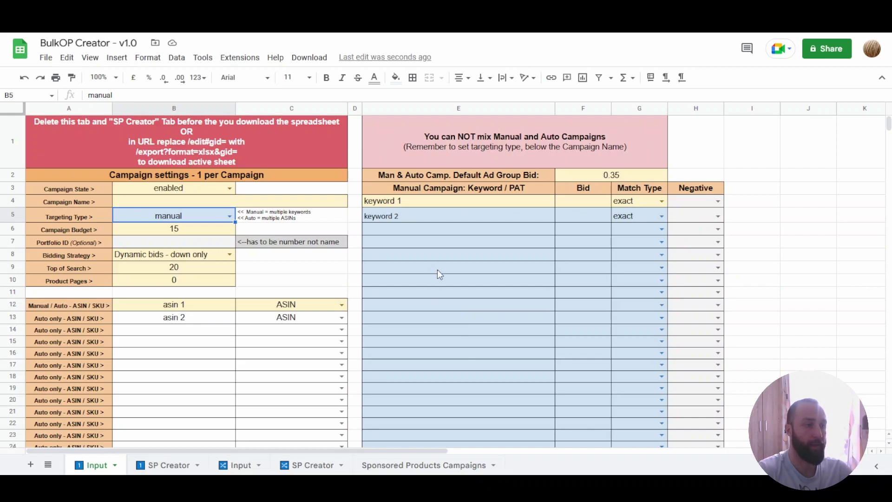
Step: Clear the asin 2 row B13:C13
click(192, 306)
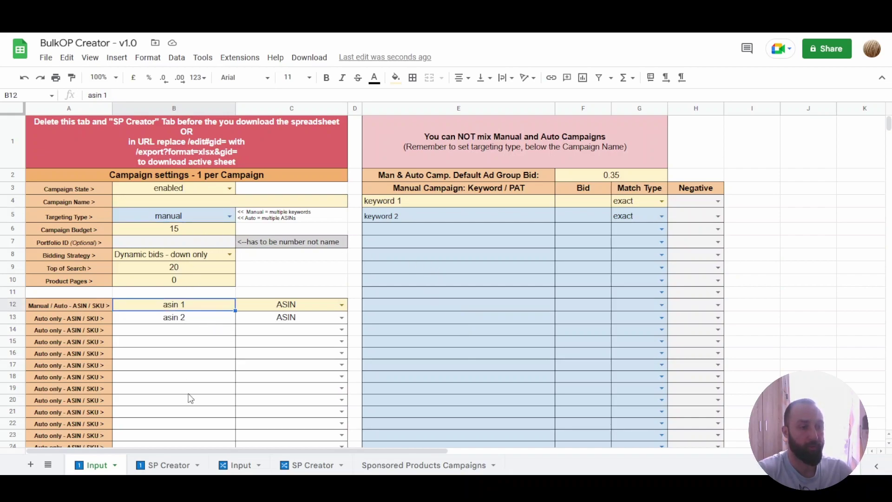
drag(196, 323, 274, 323)
key(Delete)
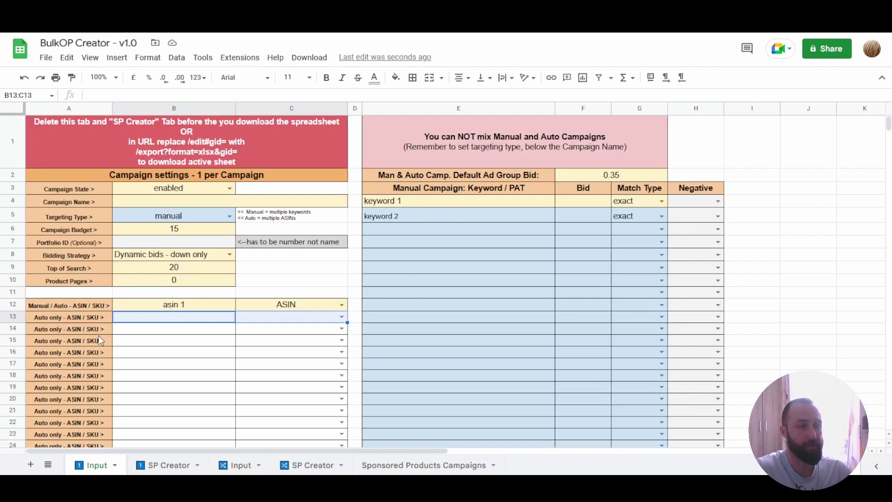
Step: Change the B12 value from 'asin 1' to 'asin 2'
click(181, 307)
key(Return)
text(2)
key(BackSpace)
key(BackSpace)
text(2)
key(Return)
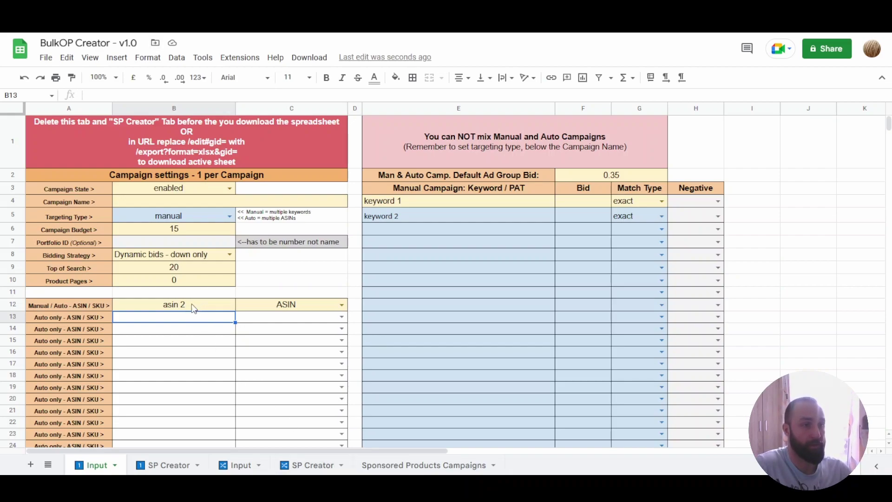
Step: Enter 'St Patty Day Rank' as the Campaign Name in B4 and view the SP Creator rows
click(194, 203)
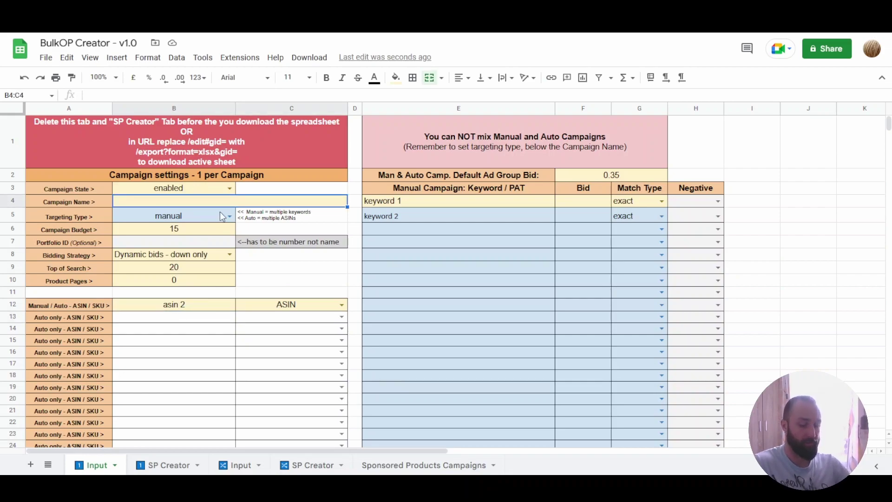
text(St Patty)
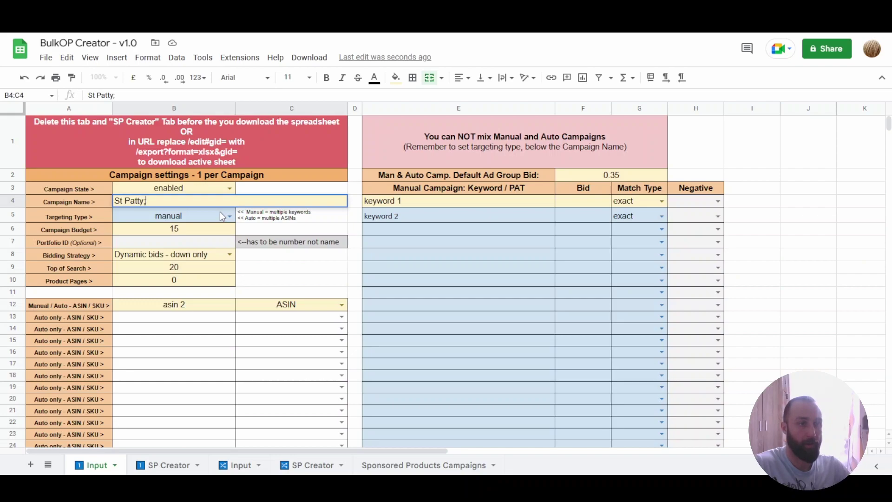
text( Day Rank)
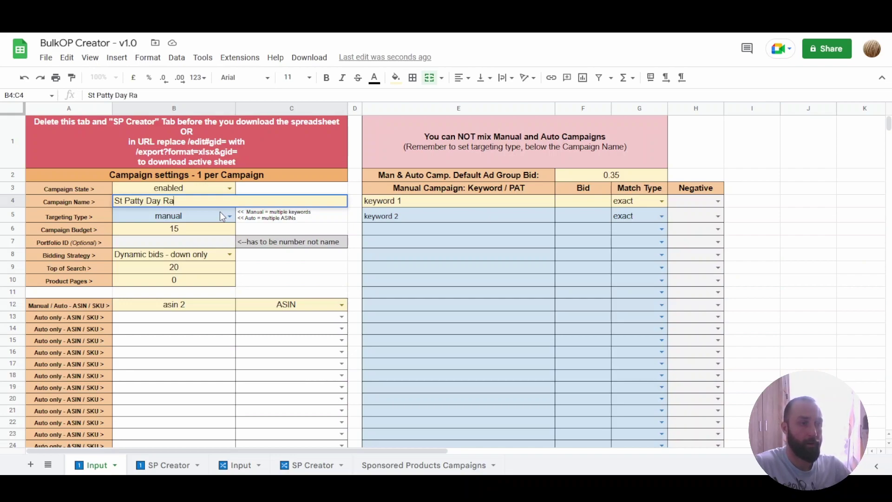
click(220, 270)
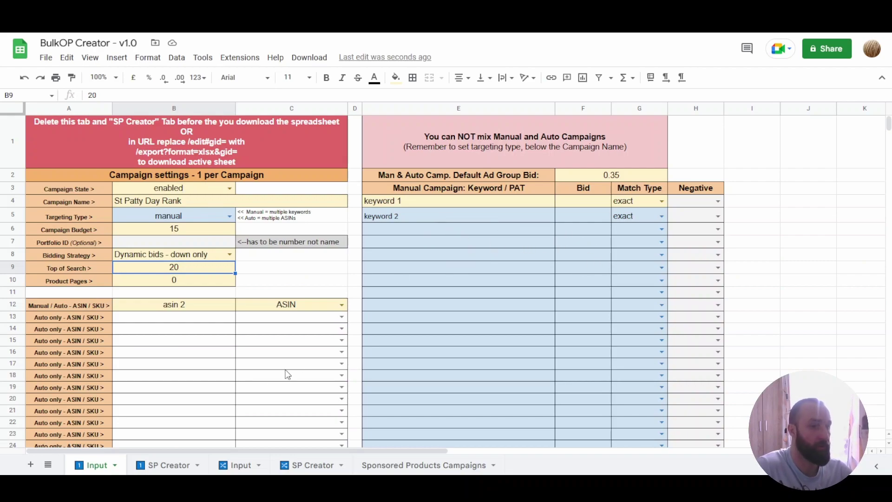
click(165, 465)
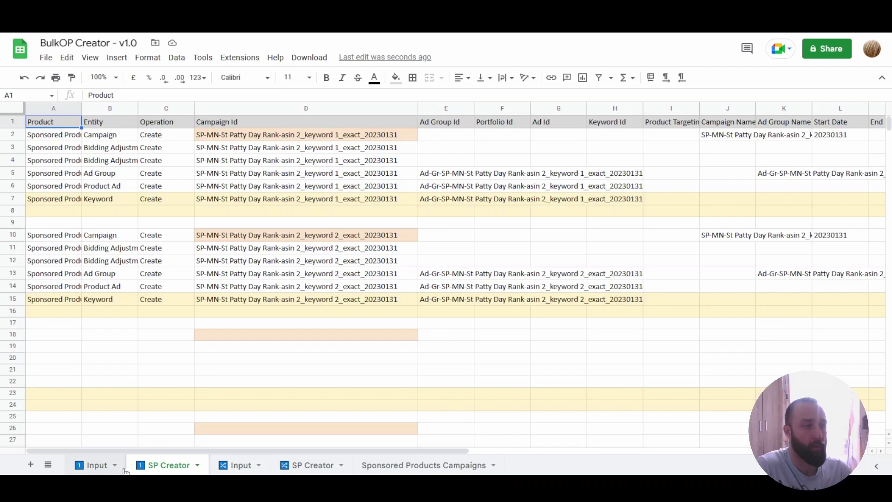
Step: Put 'keyword 1' in E5 and E6 with match types phrase and broad
click(98, 466)
double_click(425, 217)
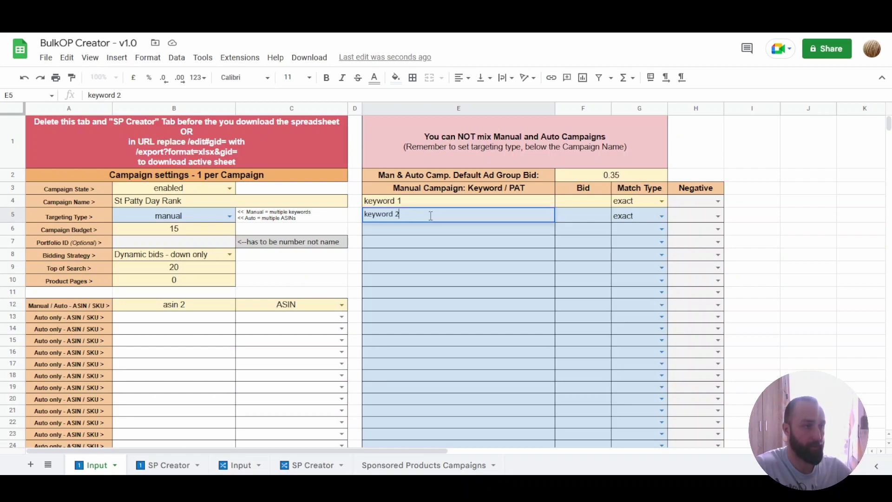
key(BackSpace)
key(Return)
text(keywor)
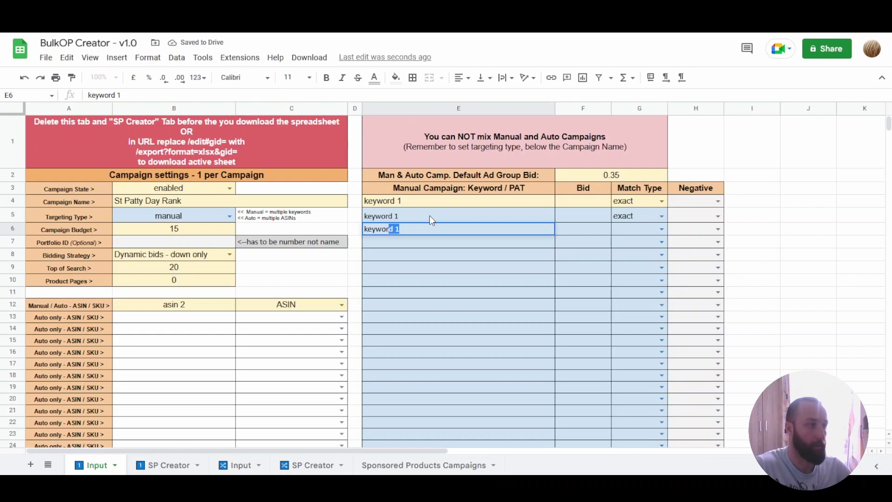
key(Tab)
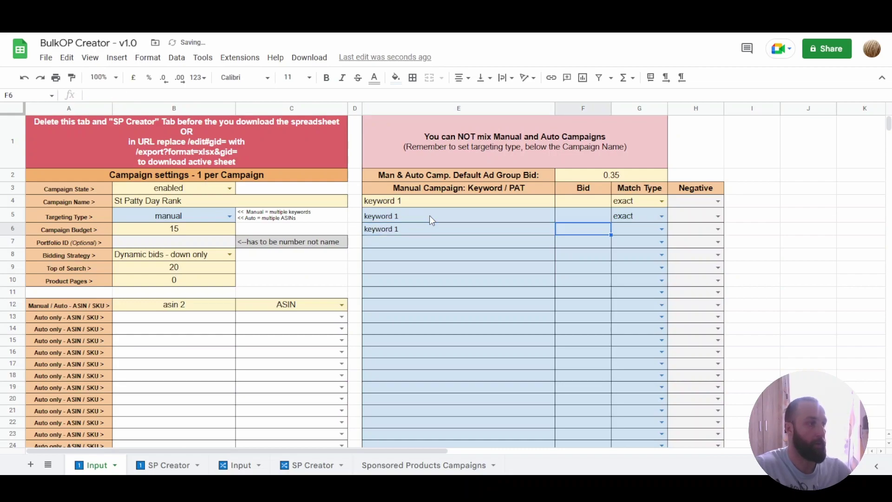
click(662, 216)
click(635, 246)
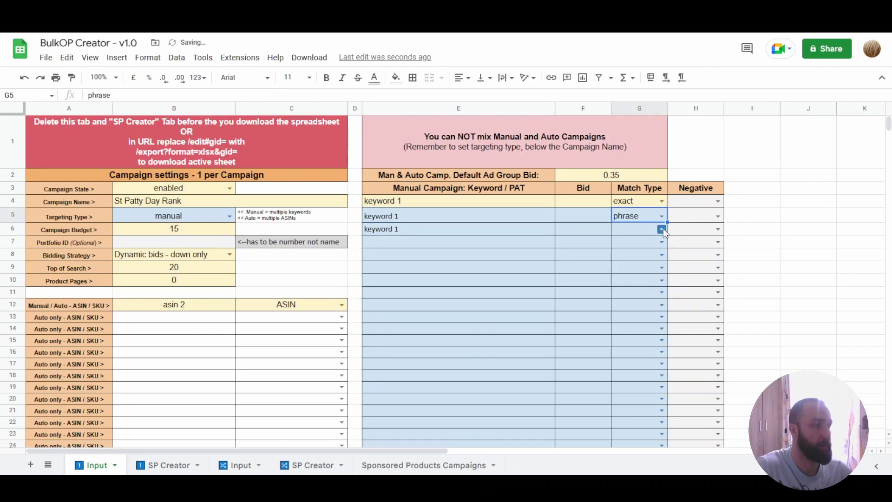
click(661, 229)
click(628, 272)
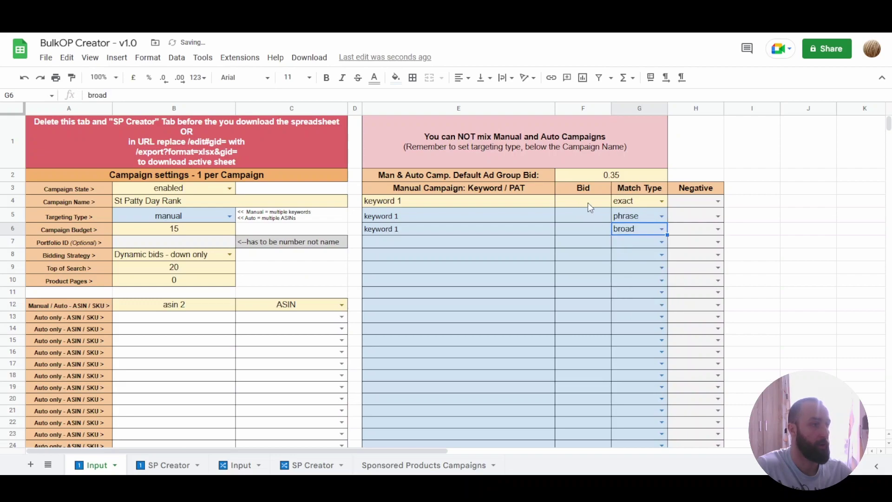
Step: Enter 0.35 bids in F4 through F6, correcting F6, and view SP Creator
click(587, 202)
text(0.35)
key(Return)
text(0.35)
key(Return)
text(35)
key(Return)
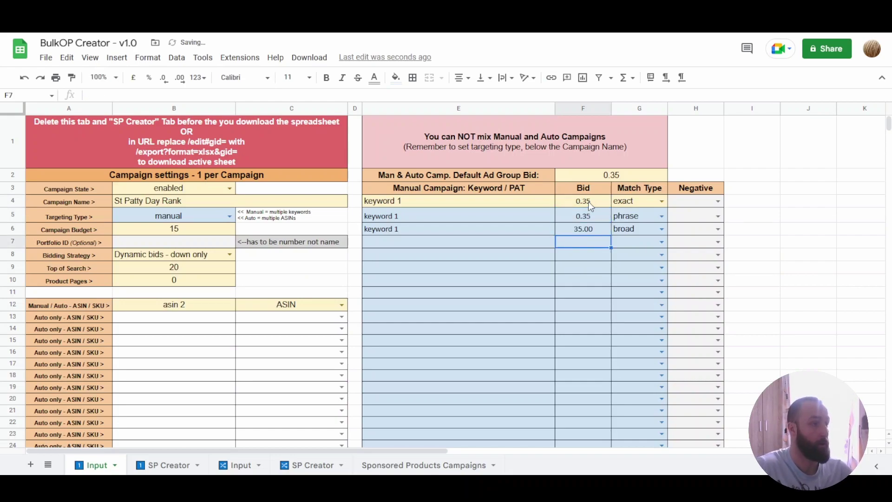
click(593, 228)
text(0.)
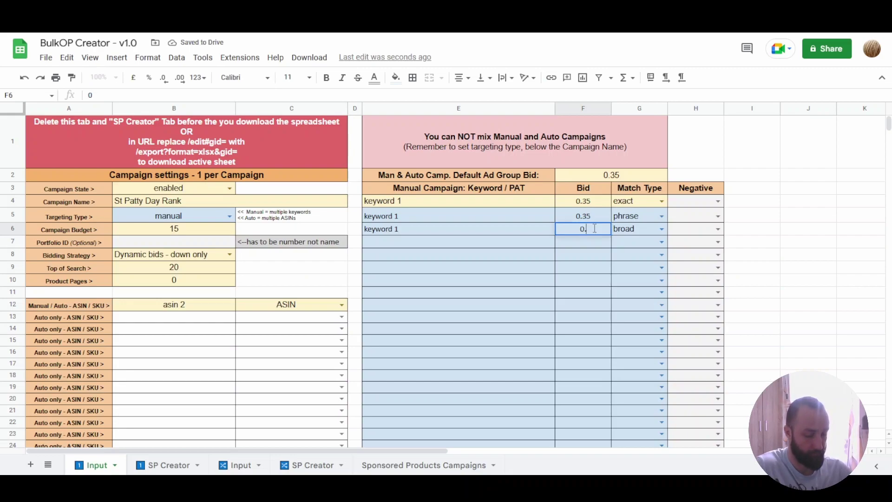
text(35)
key(Return)
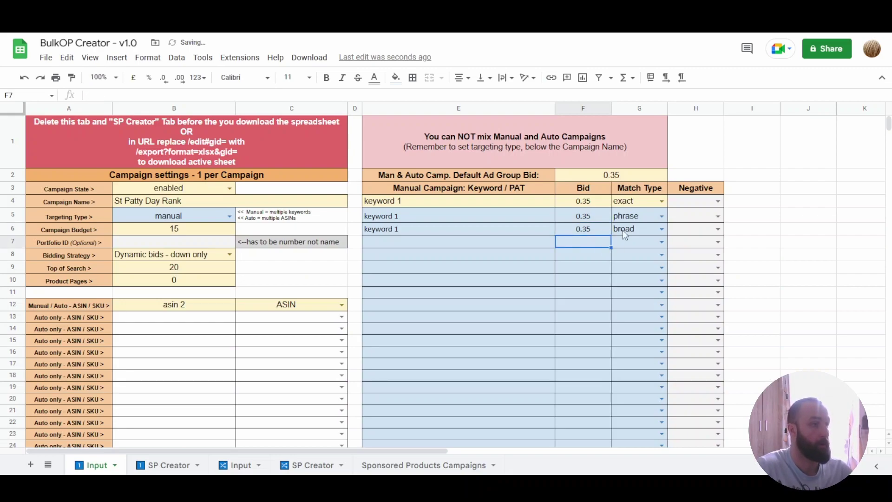
click(173, 464)
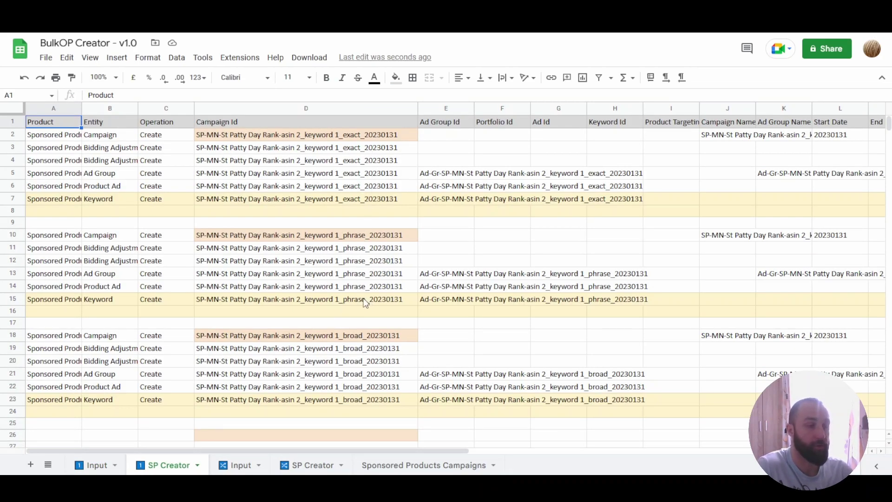
Step: Inspect the campaign ID formulas in D16, D20, D23 and D24, then go back to Input
click(349, 311)
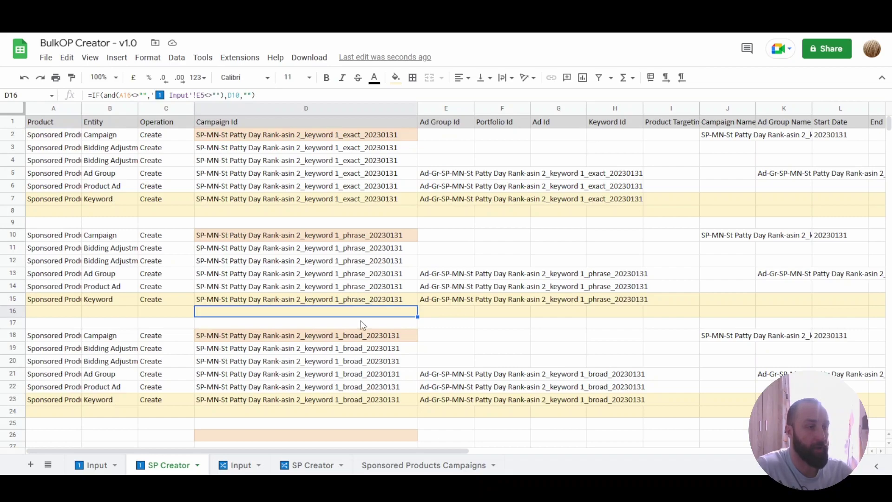
drag(361, 412, 361, 401)
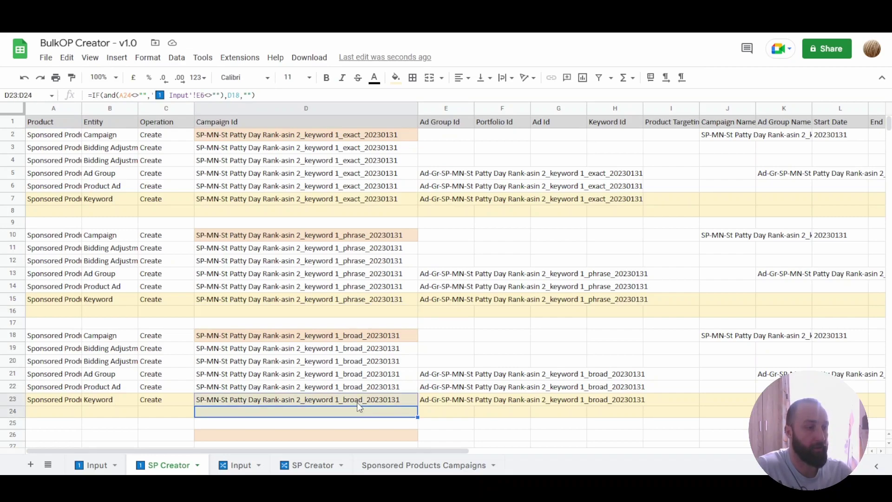
click(360, 363)
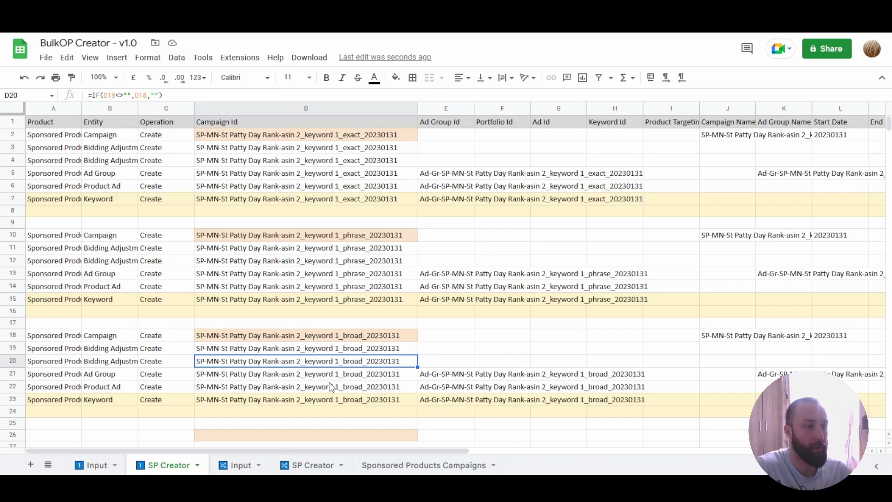
click(357, 411)
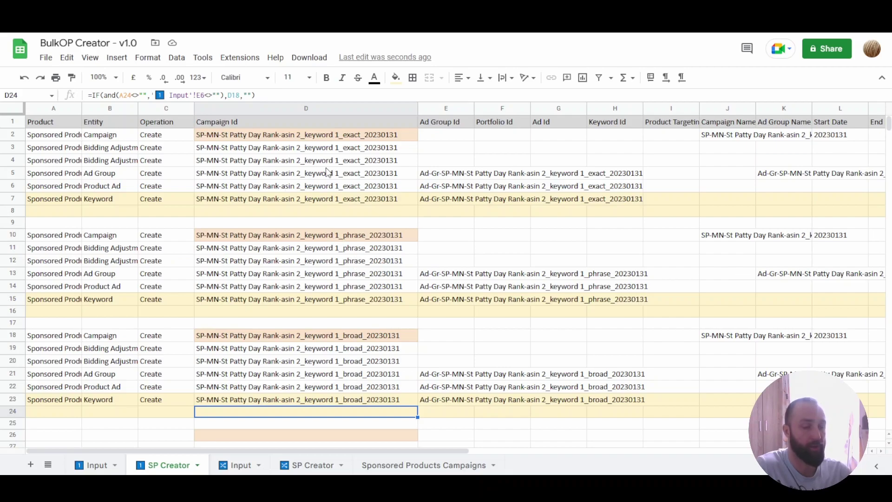
click(96, 467)
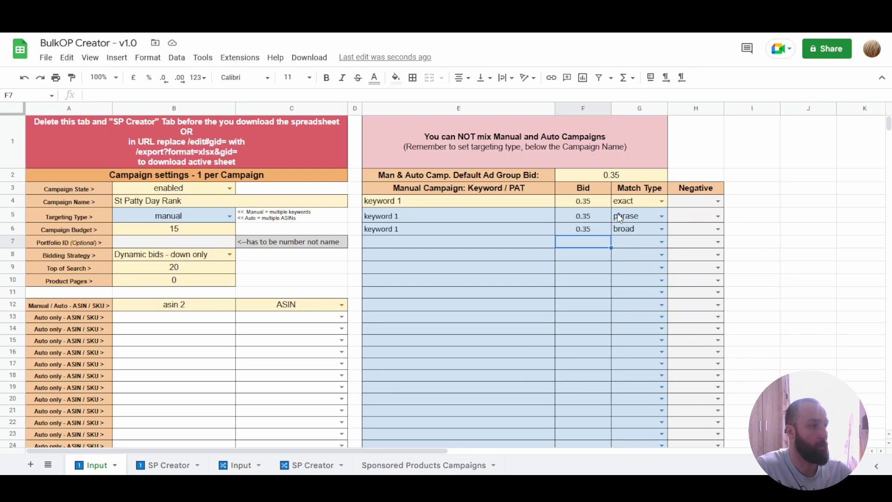
Step: Set row 5's phrase keyword to negativeExact in the H5 dropdown
click(718, 219)
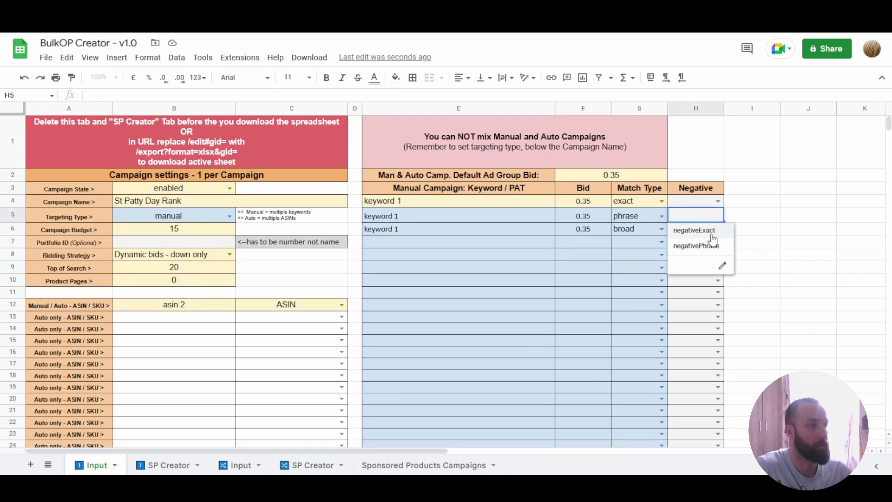
click(688, 231)
click(372, 218)
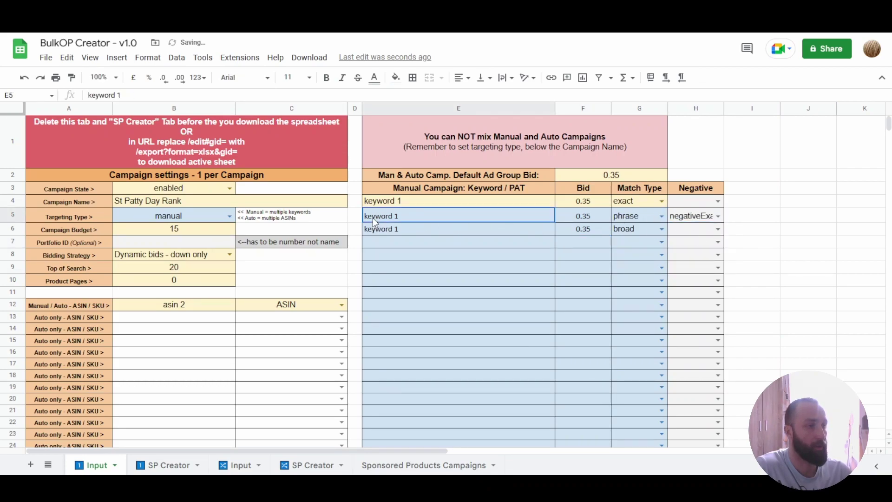
drag(463, 215, 633, 221)
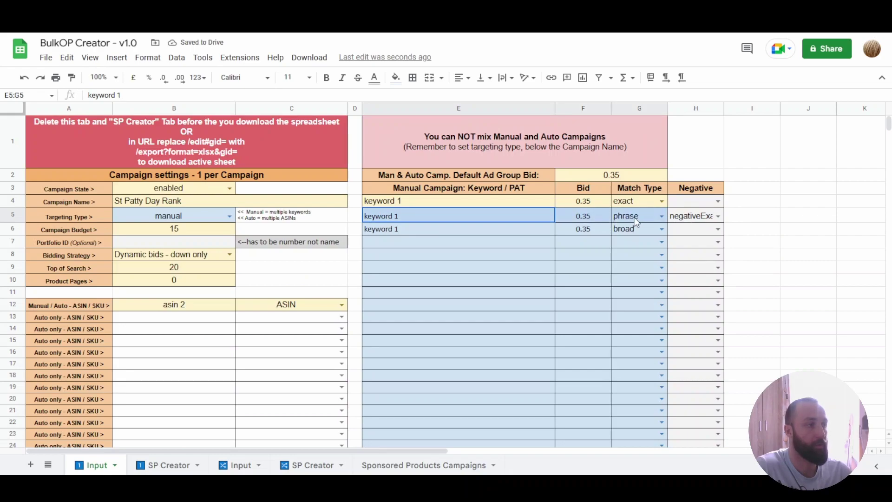
click(688, 219)
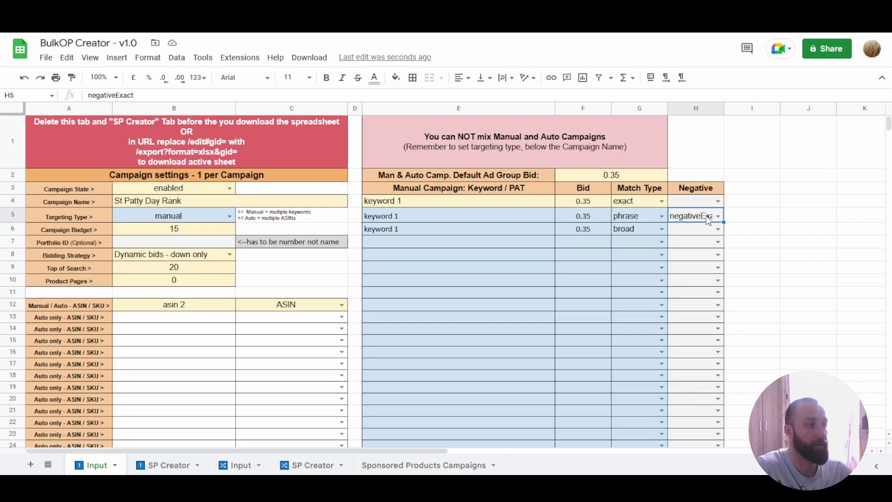
Step: Set row 6's broad keyword to negativePhrase in H6, then view the exact-match campaign block on SP Creator
click(718, 229)
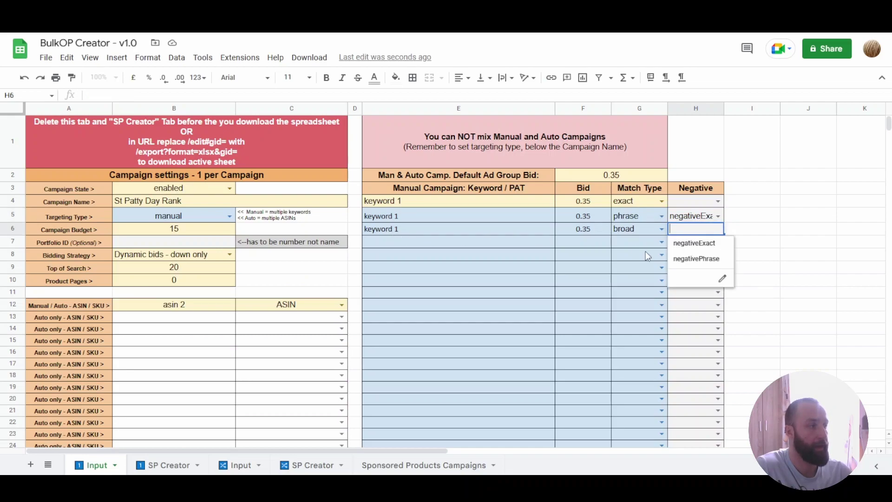
click(702, 259)
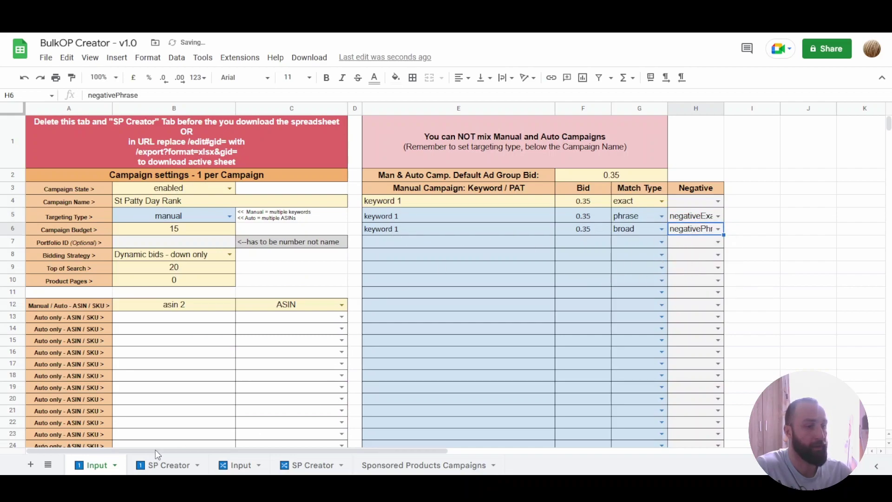
click(164, 465)
drag(106, 139, 720, 214)
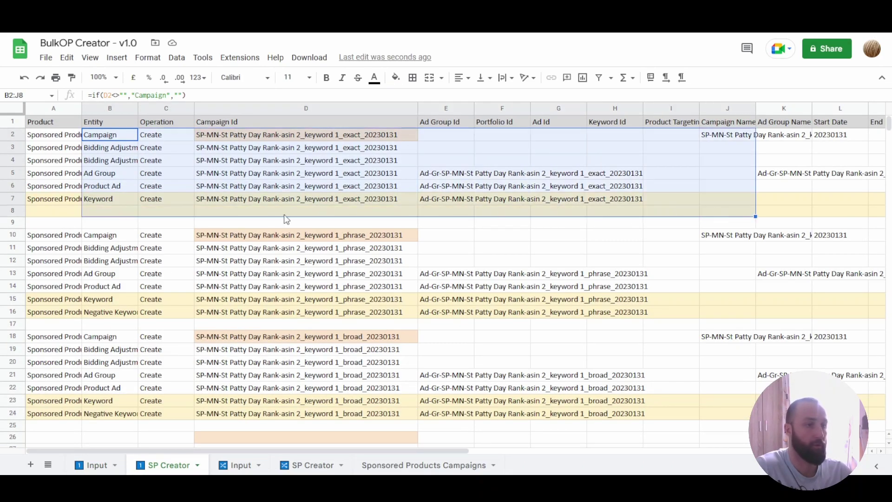
Step: Review the phrase campaign's rows, D15's formula and row 16's negativeExact keyword columns
click(229, 242)
drag(58, 237, 356, 257)
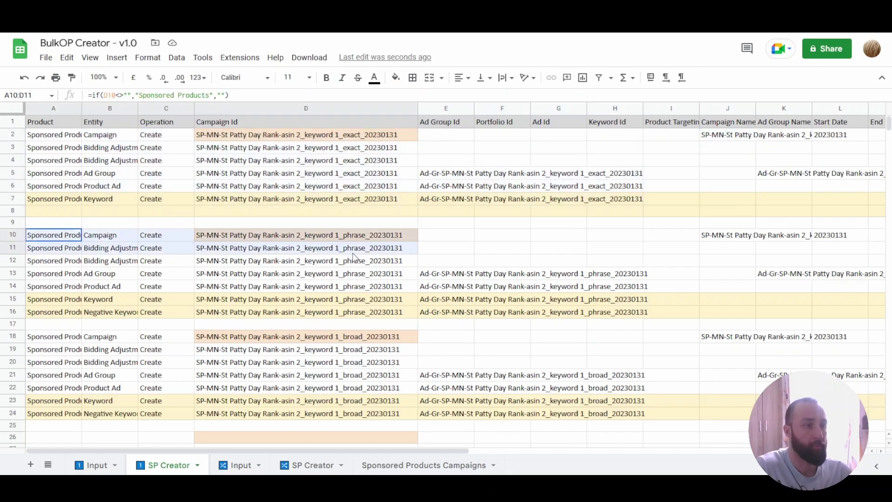
click(356, 299)
drag(401, 451, 759, 473)
click(721, 313)
shift+click(643, 311)
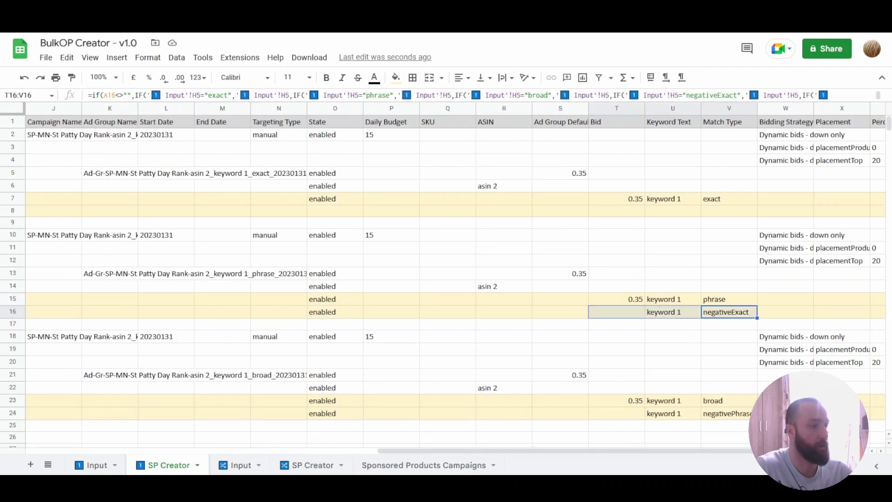
drag(641, 453, 233, 459)
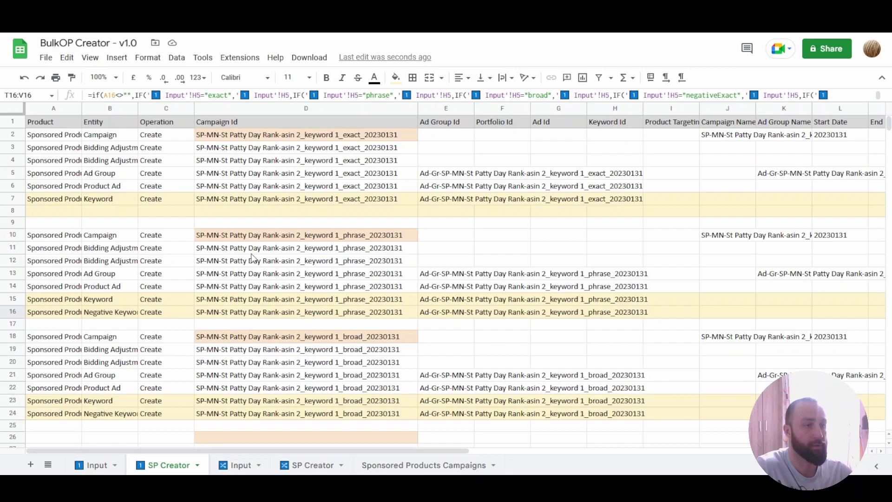
Step: Check D10's campaign ID formula and broad campaign rows D18–D22, then return to Input
click(260, 236)
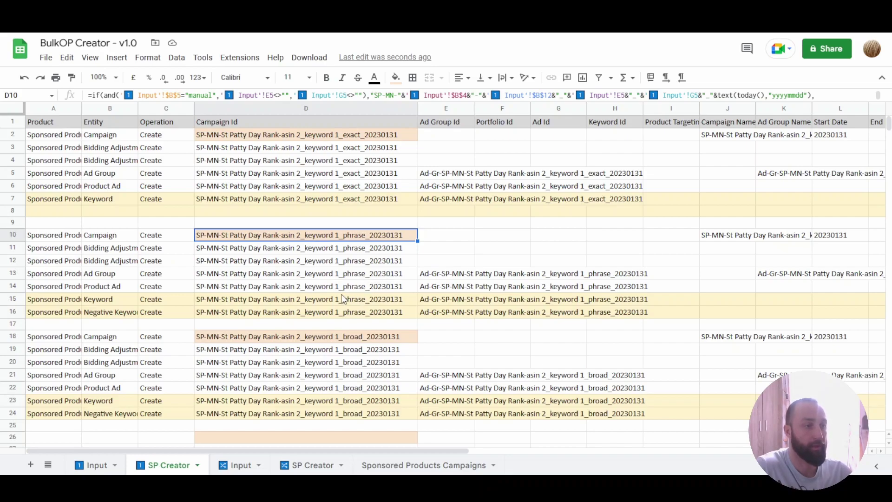
scroll(350, 291, down, 2)
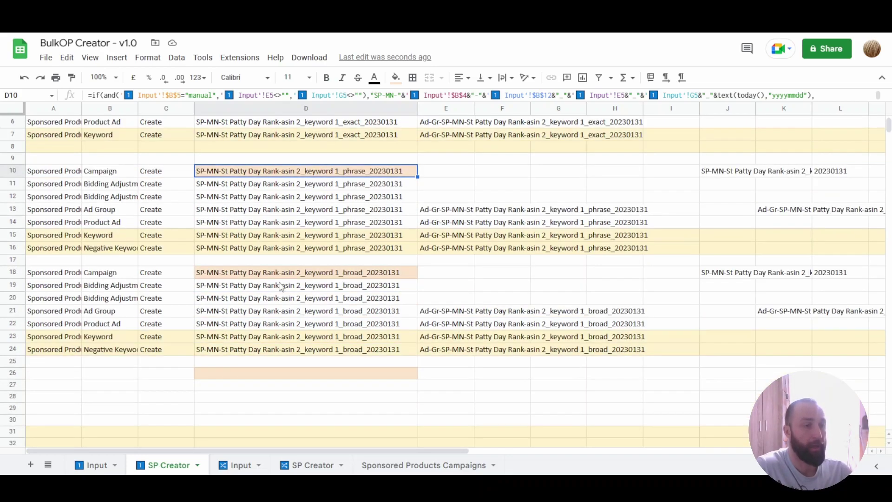
drag(288, 273, 384, 331)
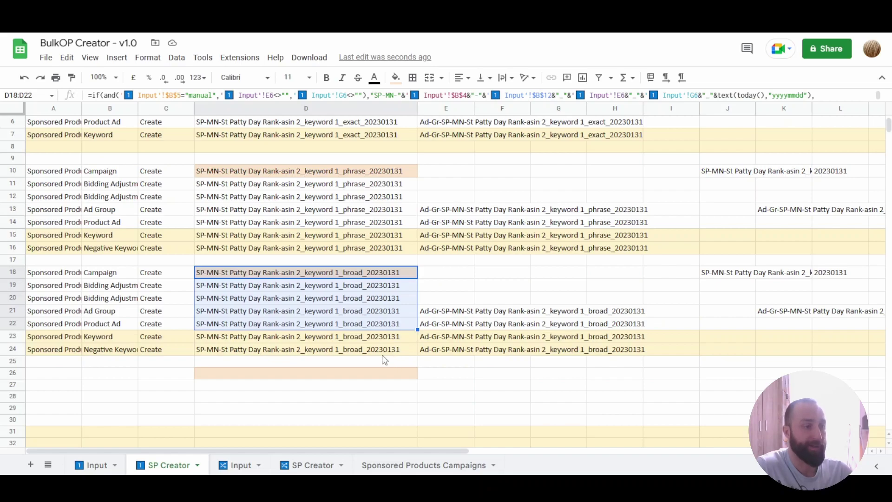
drag(415, 448, 191, 438)
click(96, 465)
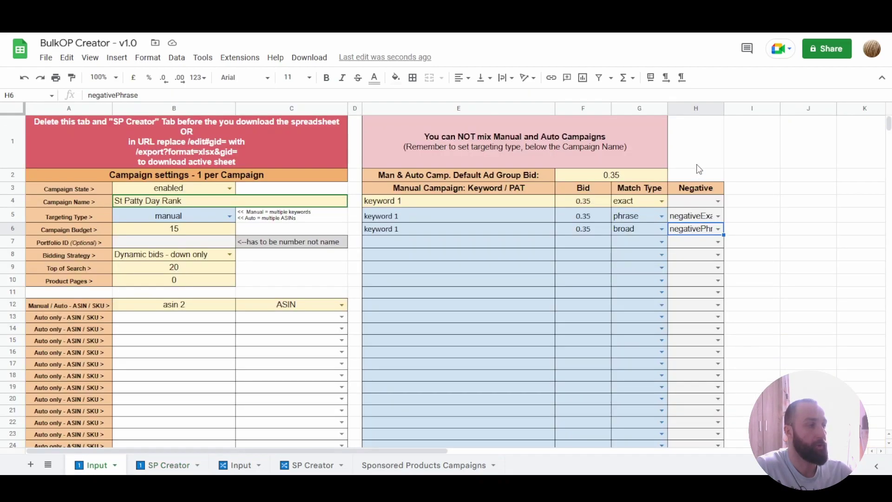
Step: Copy the three keyword 1 rows E4:H6 and paste them at E7
drag(696, 165, 697, 319)
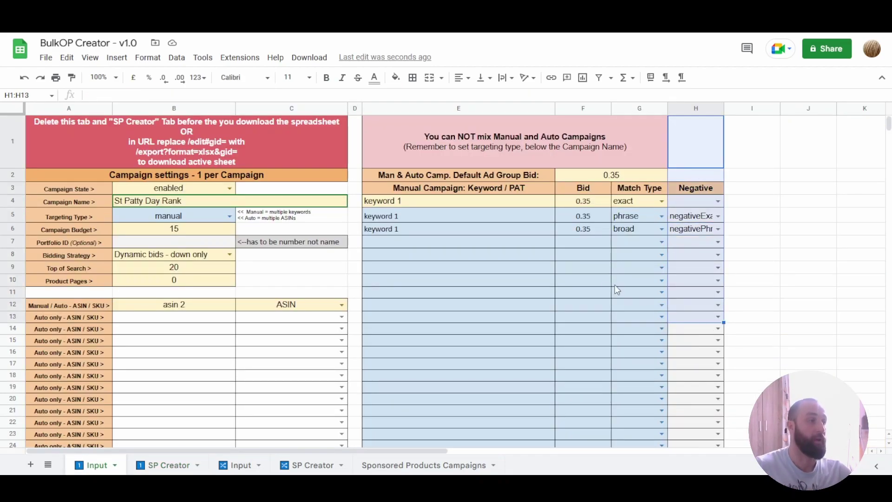
drag(408, 201, 717, 229)
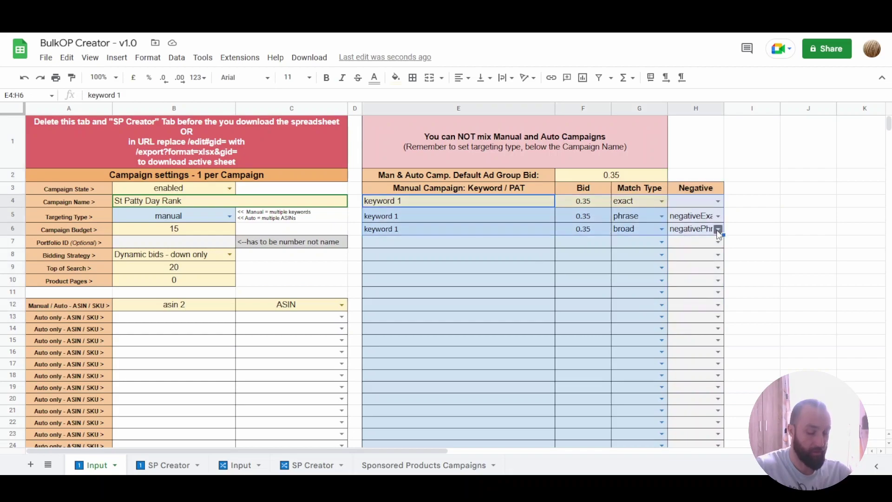
click(442, 241)
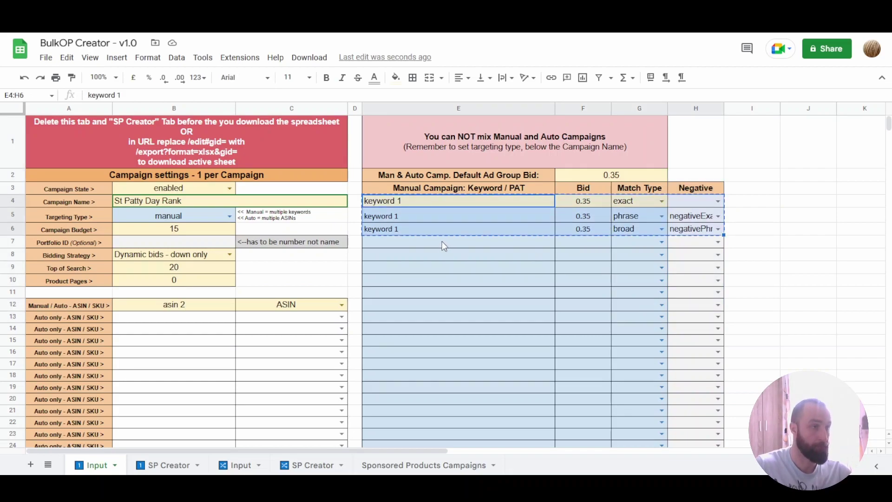
key(ctrl+v)
Step: Rename the pasted keywords in E7:E9 from 'keyword 1' to 'keyword 2'
double_click(426, 245)
key(BackSpace)
text(2)
key(Return)
double_click(426, 254)
key(BackSpace)
text(2)
key(Return)
double_click(412, 267)
text(22)
key(Return)
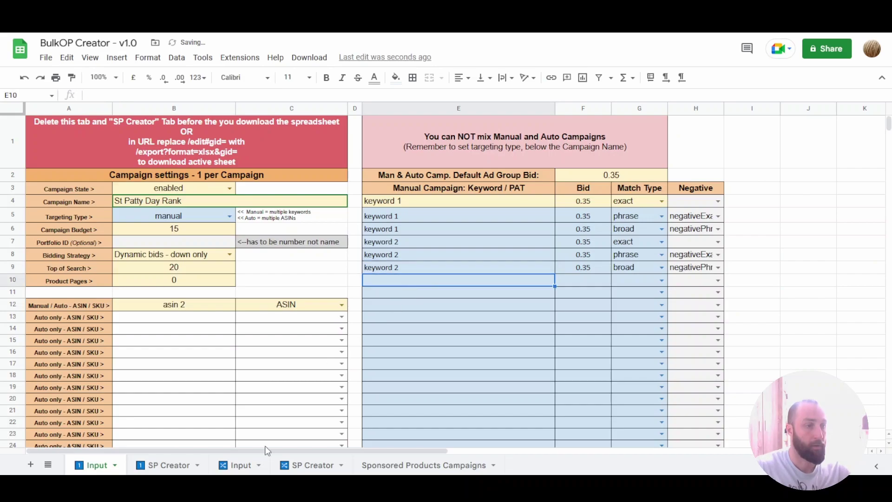
Step: Check the generated campaign IDs in column D, including D23's formula, then return to Input
scroll(362, 341, up, 2)
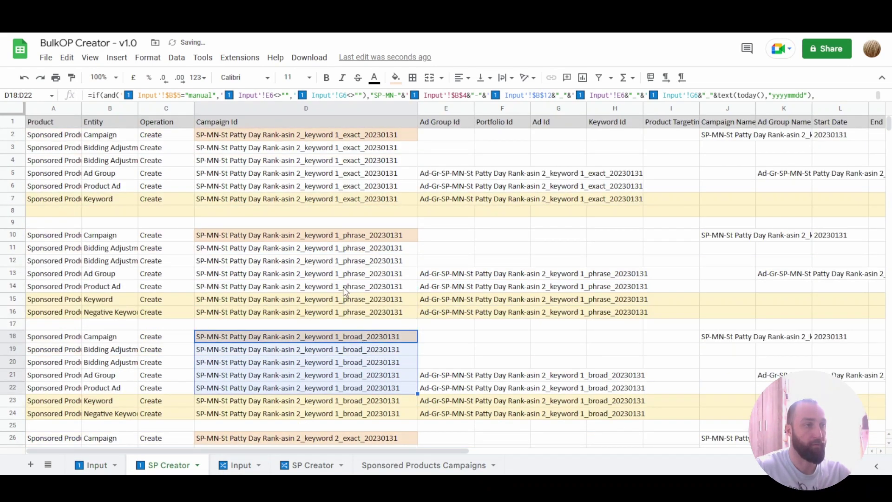
scroll(365, 224, down, 10)
scroll(372, 293, up, 10)
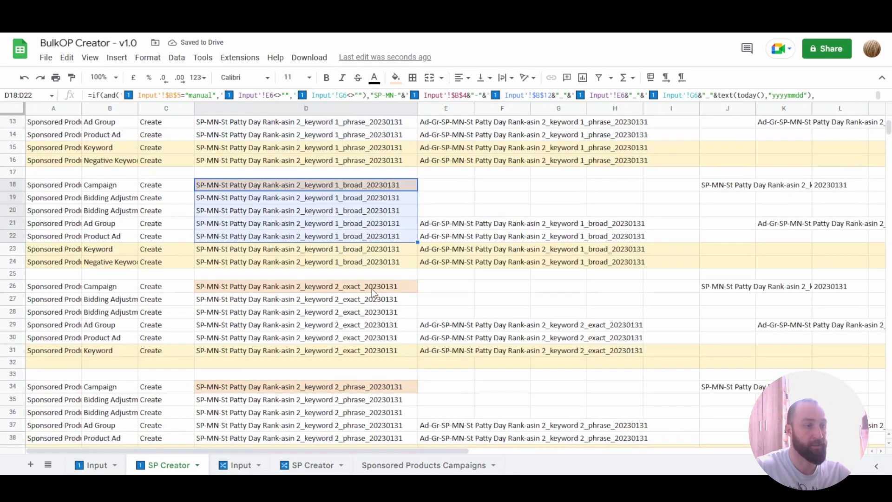
drag(333, 147, 328, 401)
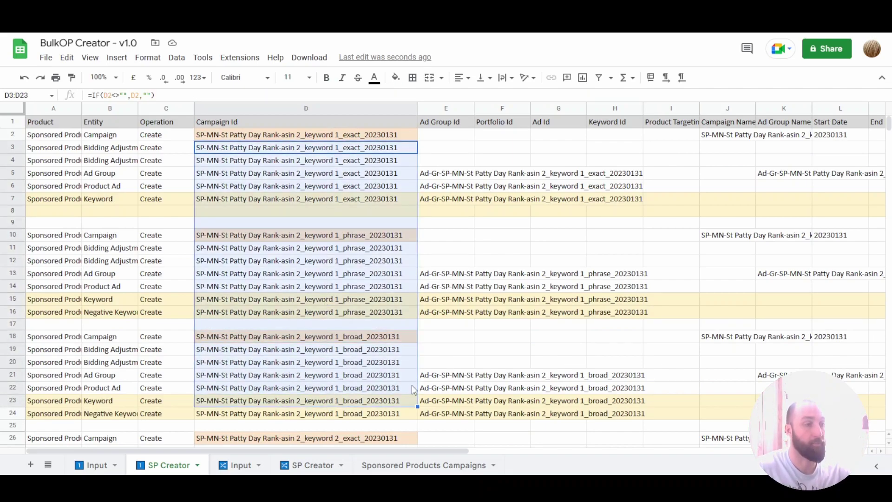
click(372, 404)
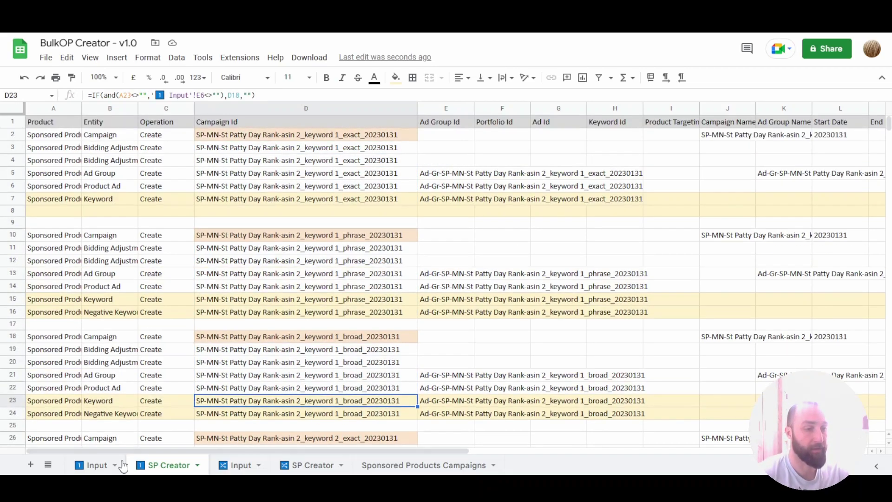
click(123, 465)
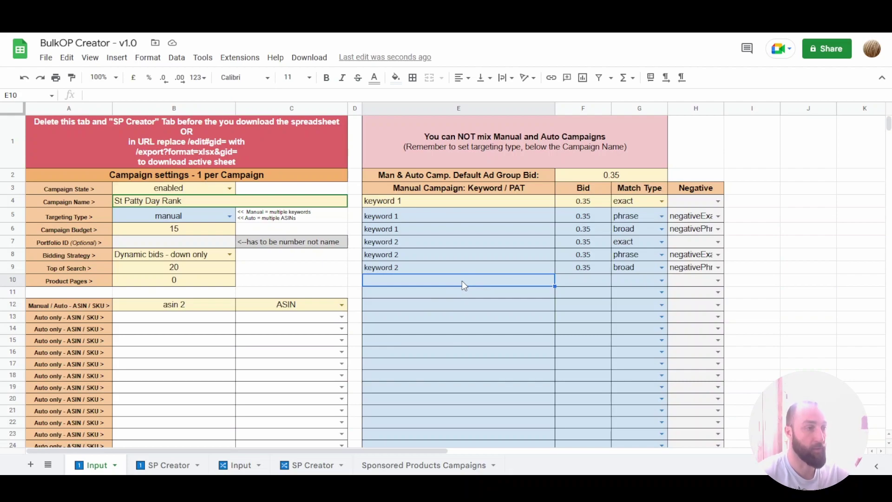
Step: Change the Targeting Type in B5 to auto
scroll(456, 283, down, 7)
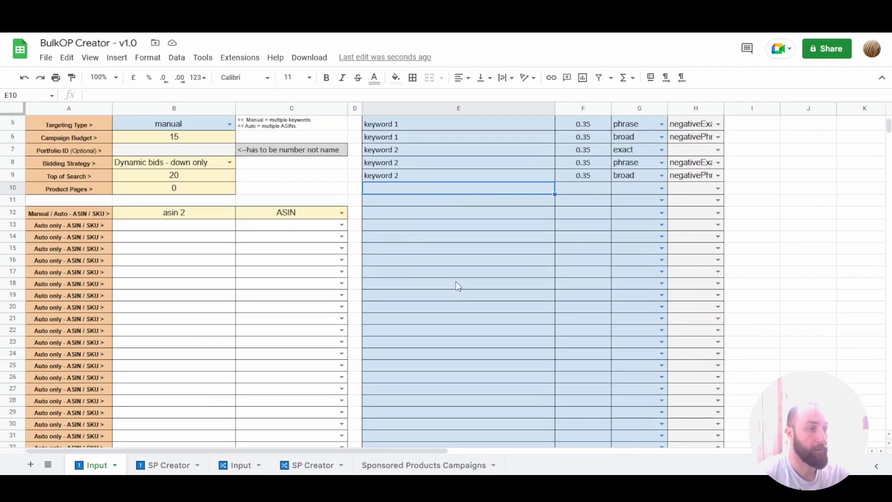
scroll(474, 308, up, 7)
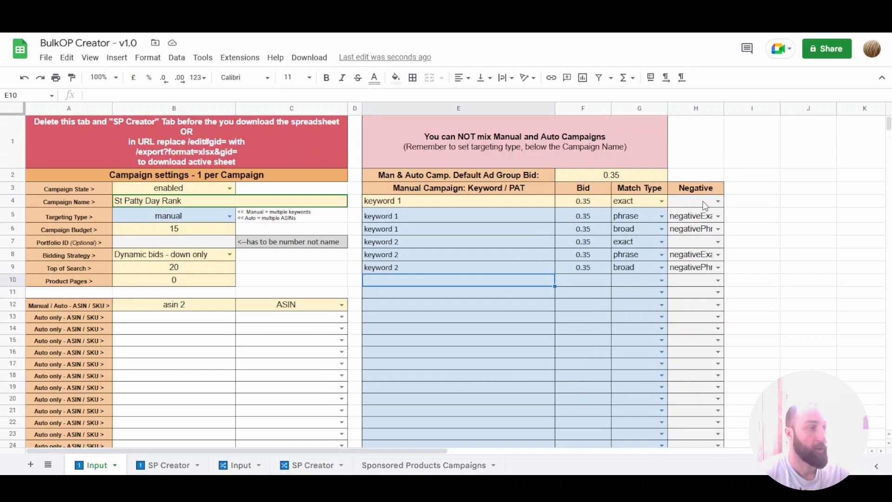
scroll(455, 325, down, 5)
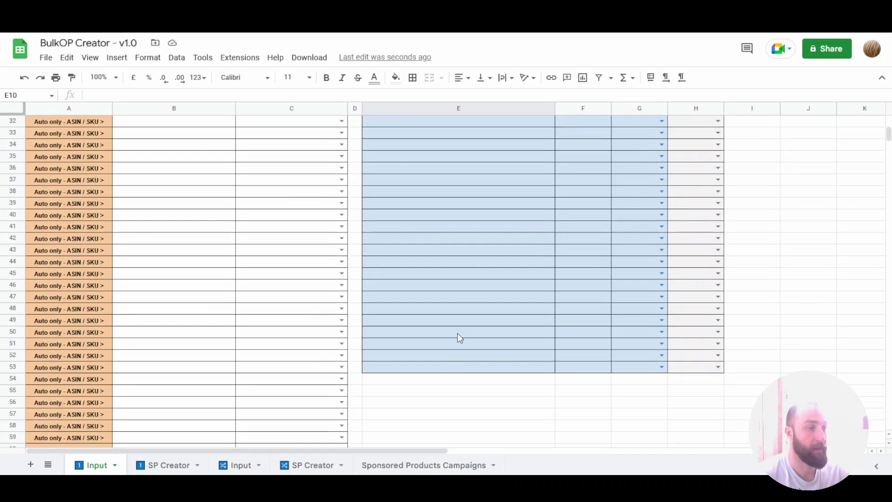
scroll(460, 325, up, 5)
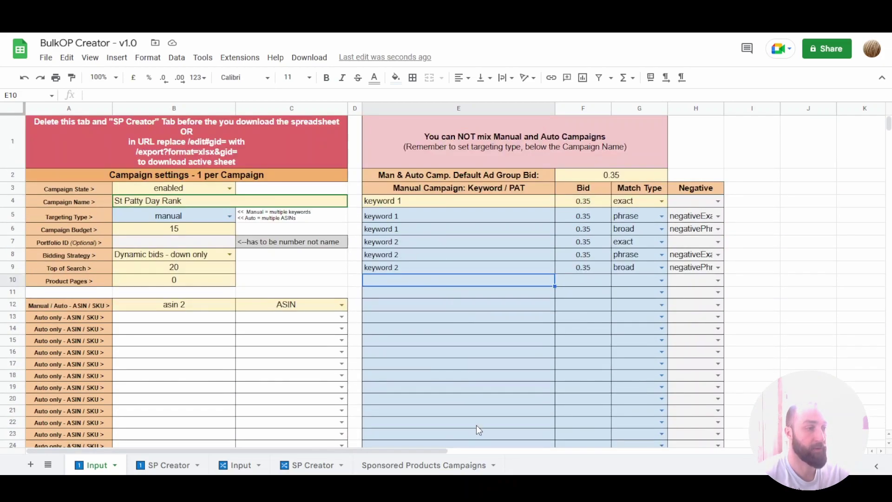
click(229, 216)
click(142, 246)
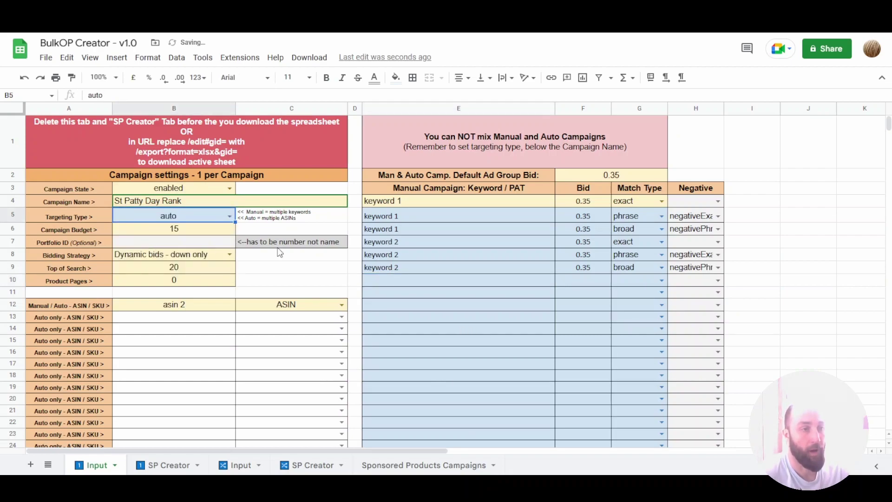
Step: Select the keyword area E4:H13 and view the single auto campaign on SP Creator
scroll(460, 274, down, 2)
scroll(431, 286, up, 2)
click(434, 291)
drag(417, 320, 683, 207)
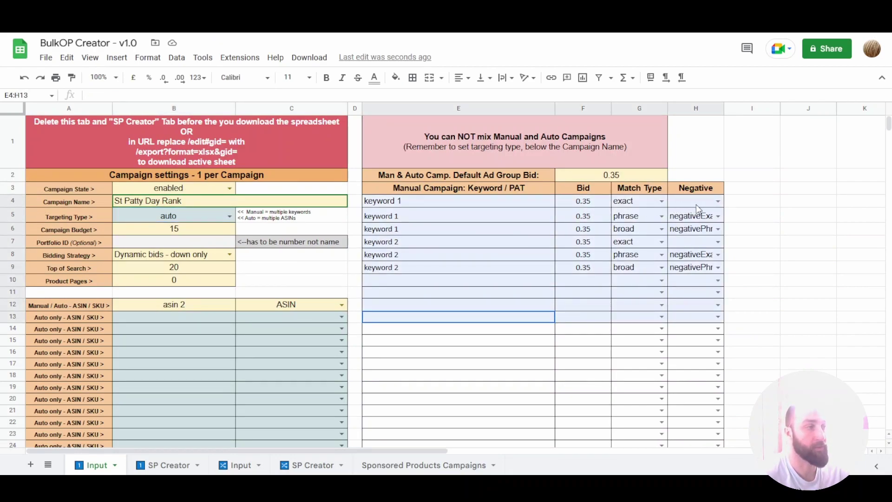
click(167, 464)
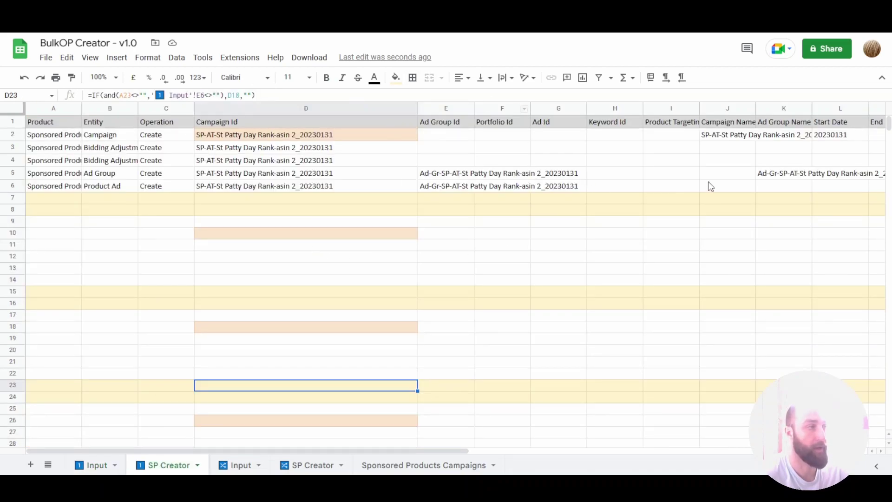
Step: Enter asin 1, asin 2 and asin 3 in B12:B14 and fill ASIN as their type
click(93, 465)
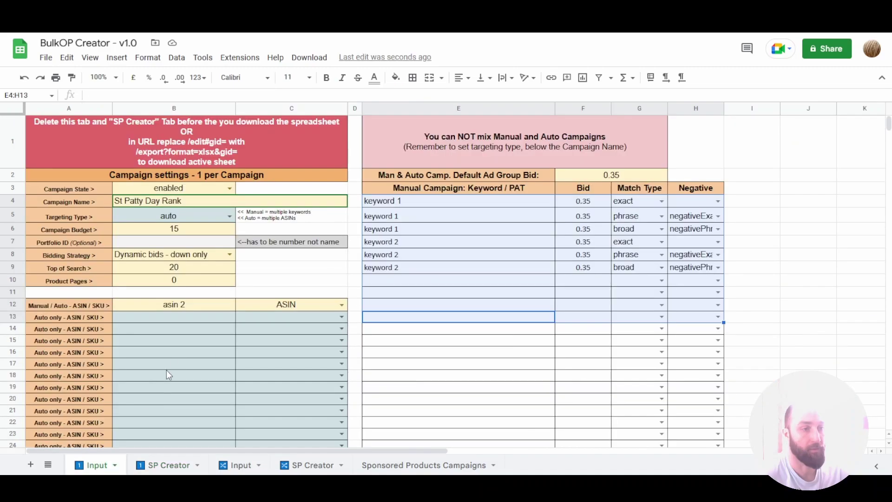
click(194, 303)
double_click(195, 303)
key(BackSpace)
key(BackSpace)
text(1)
key(Return)
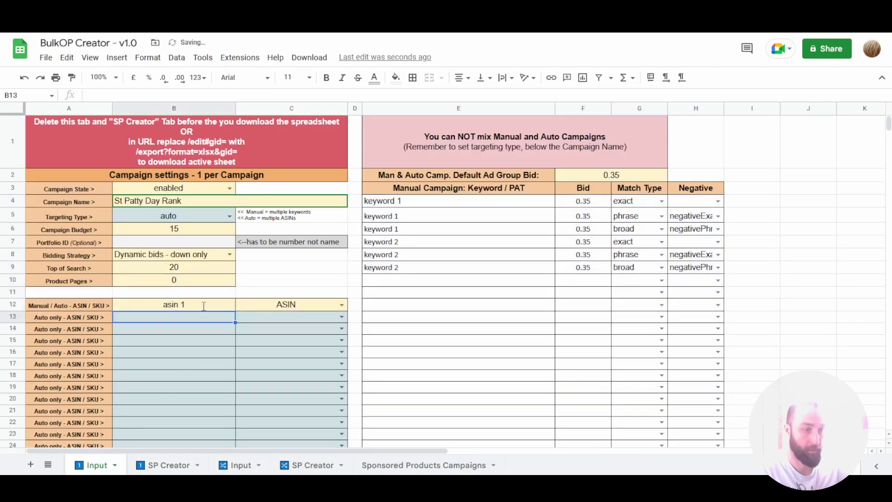
text(asin2)
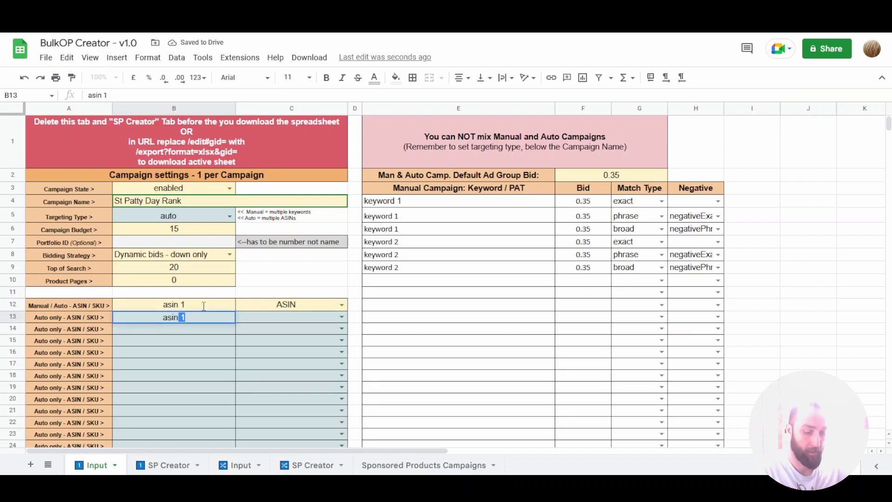
key(Return)
text(sin 3)
key(Return)
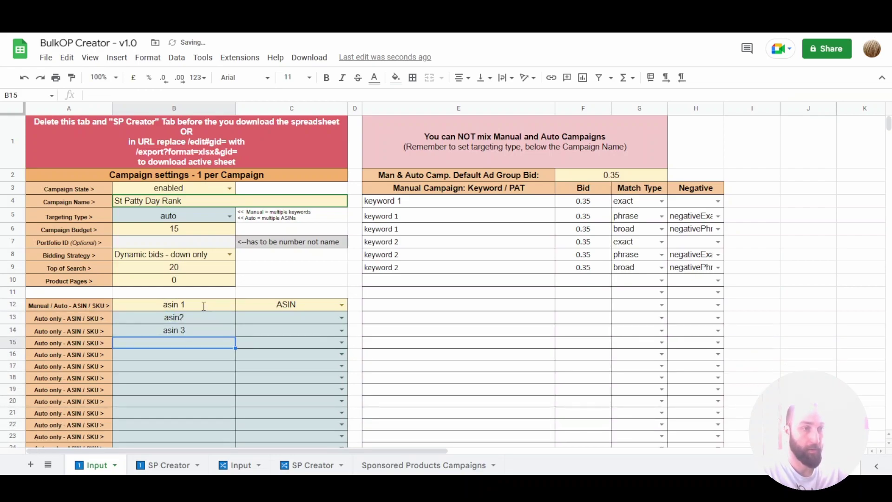
double_click(196, 322)
key(Left)
click(203, 331)
key(Right)
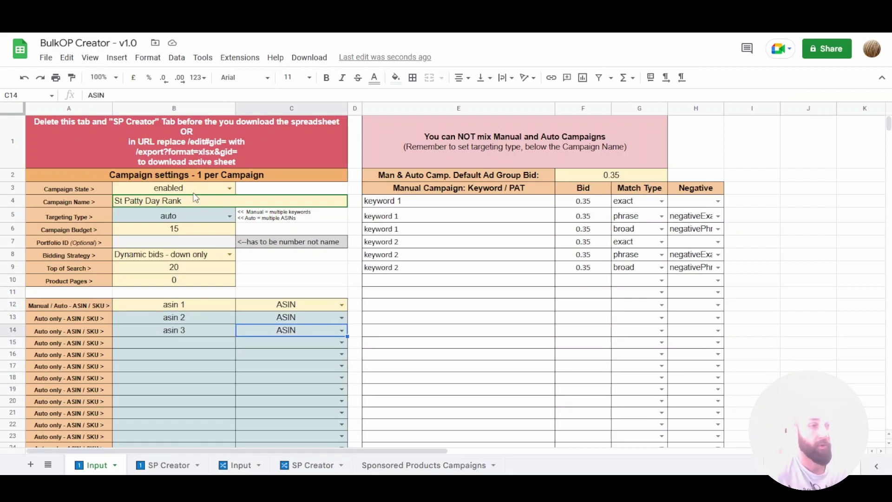
Step: Set Targeting Type in B5 back to manual and open SP Creator
click(230, 216)
click(161, 235)
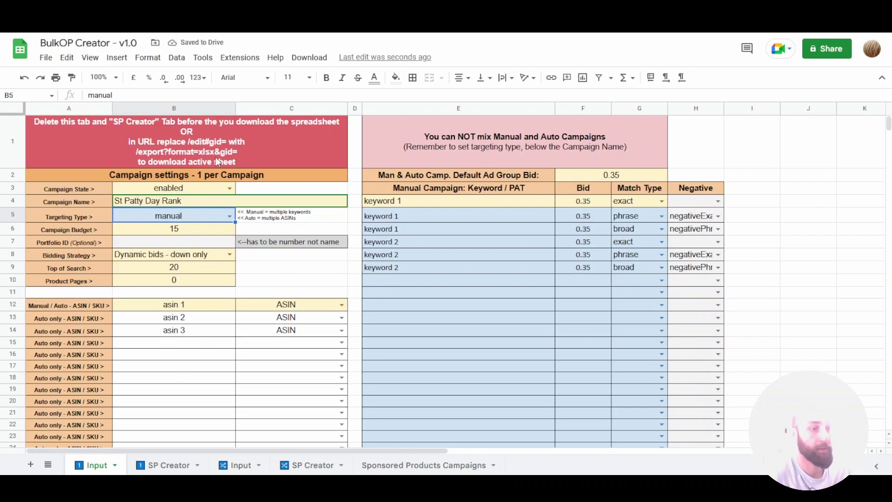
click(179, 467)
click(15, 135)
scroll(15, 278, down, 10)
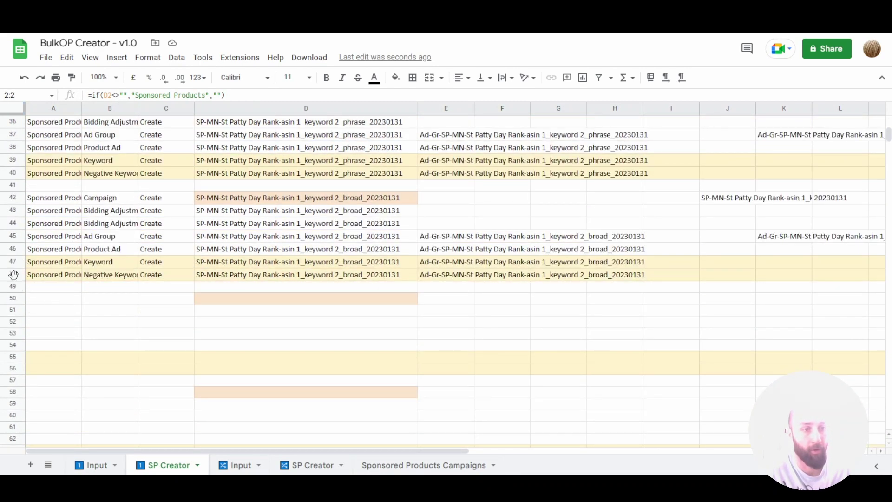
shift+click(14, 275)
key(ctrl+c)
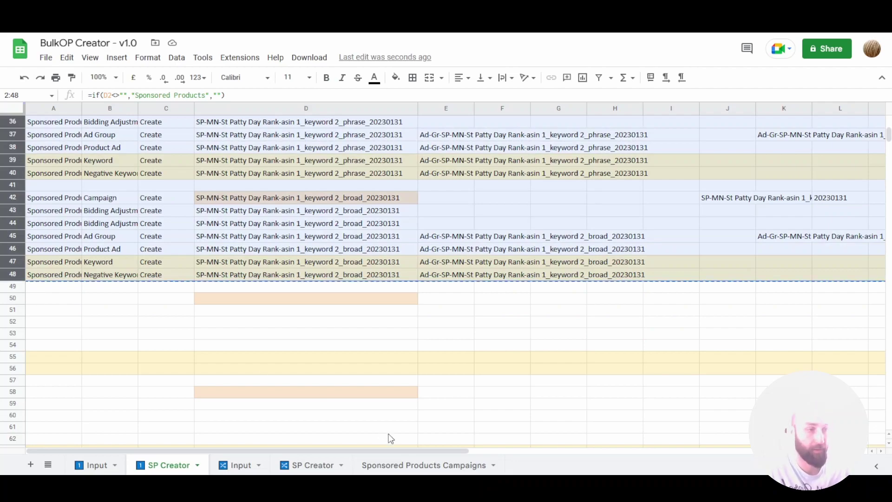
click(420, 465)
click(64, 147)
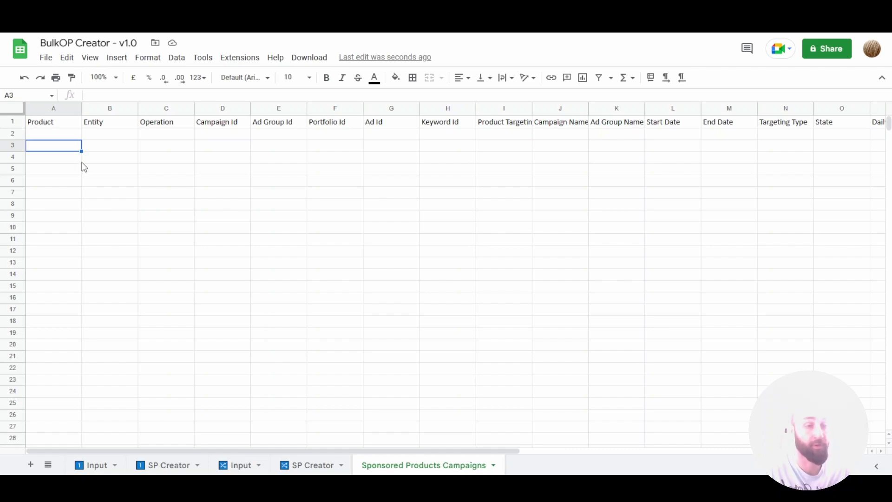
key(ctrl+v)
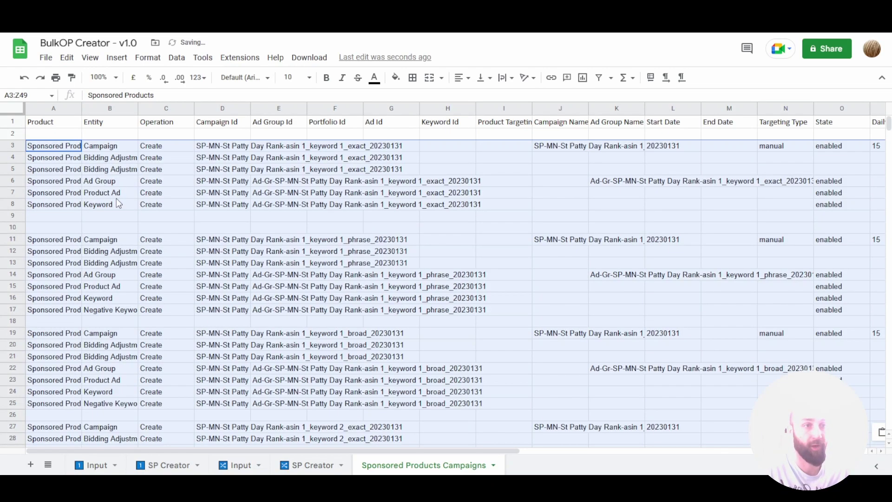
click(235, 253)
shift+click(242, 151)
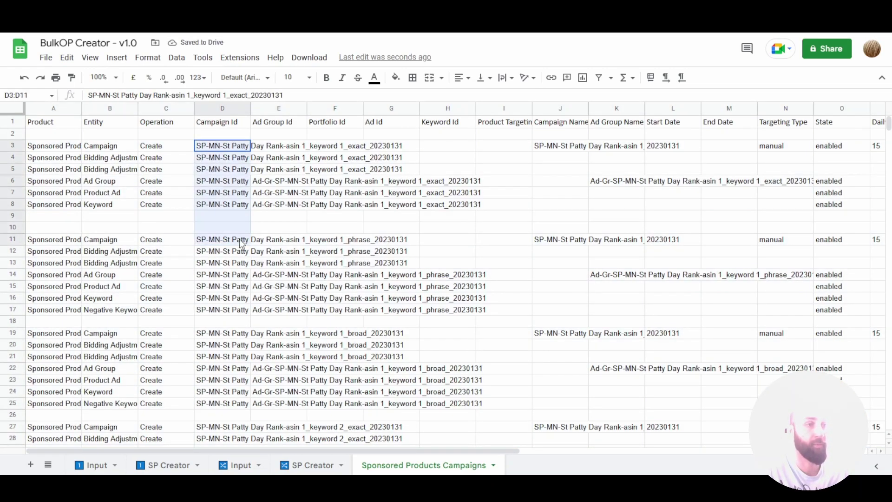
click(223, 170)
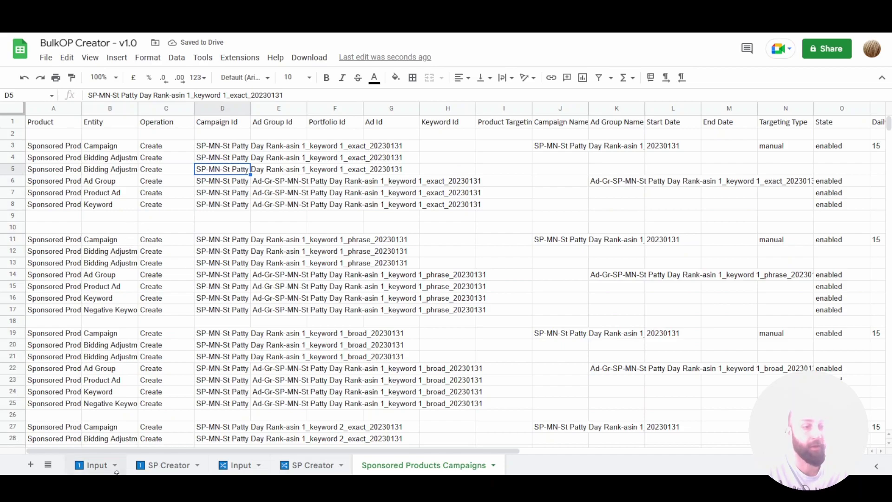
click(97, 465)
double_click(187, 139)
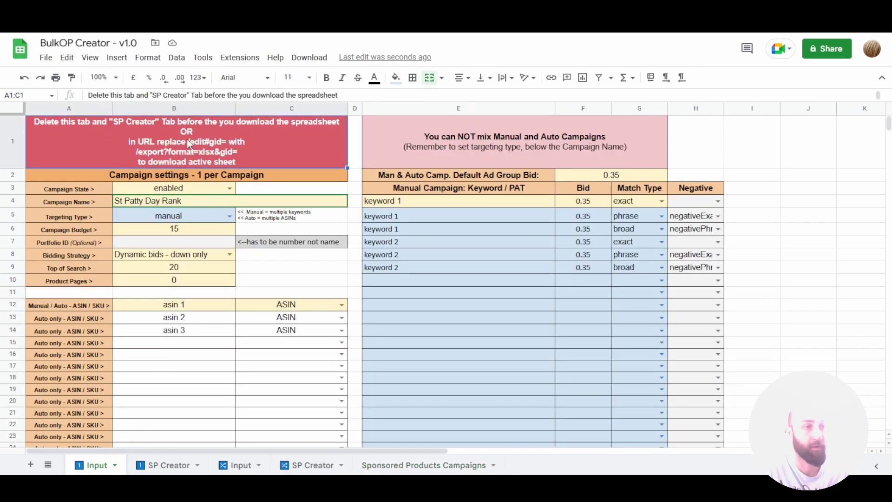
drag(152, 150, 297, 149)
click(392, 466)
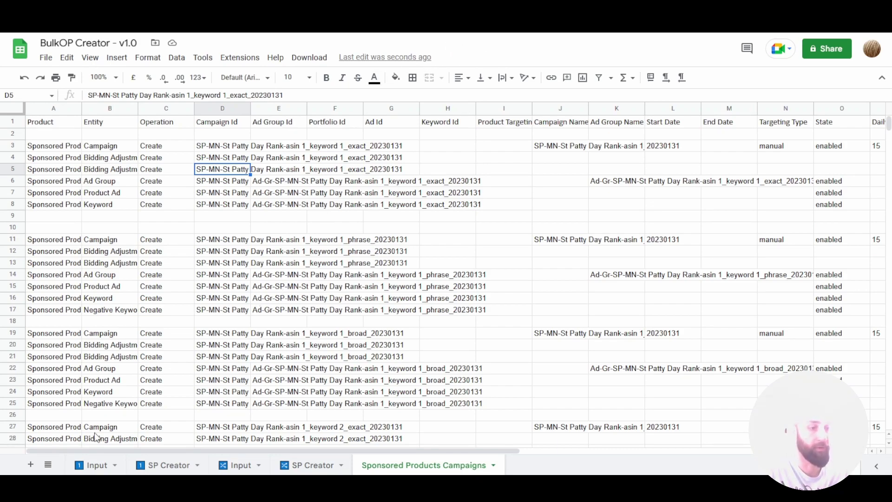
Step: Glance at the Download and Help menus, then open the 50 KWs per Campaign & Lottery Input tab
click(309, 58)
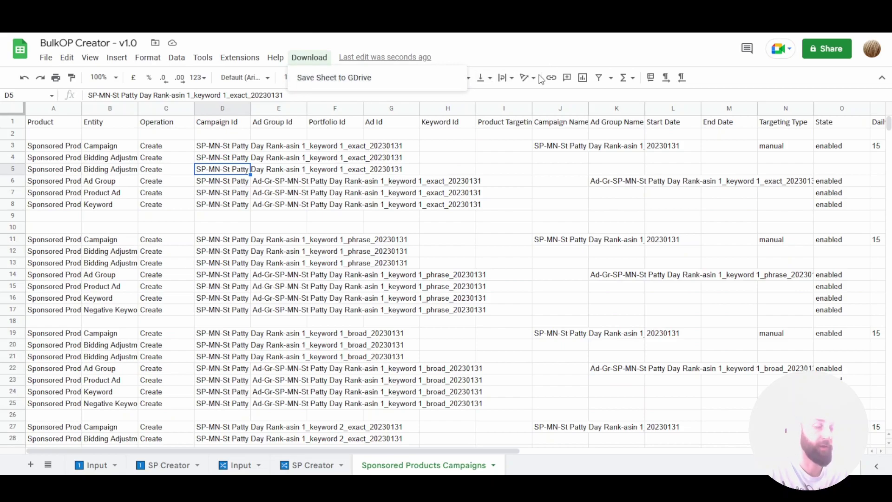
key(alt+/)
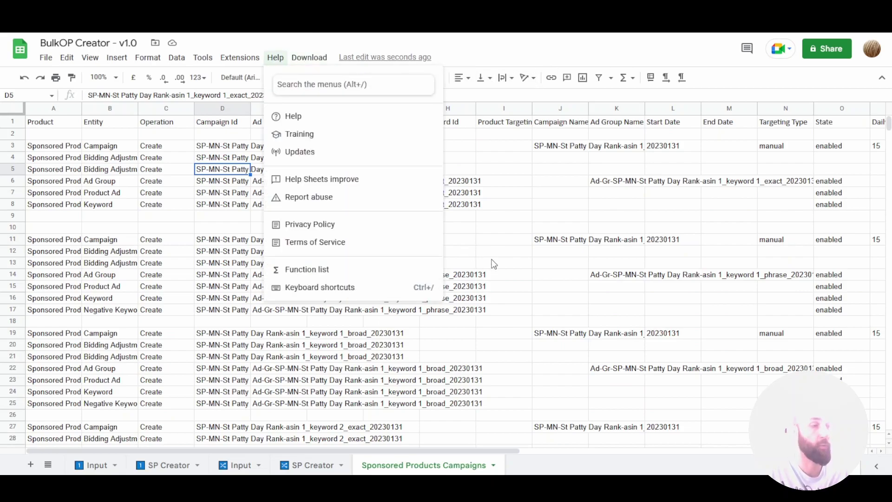
click(496, 357)
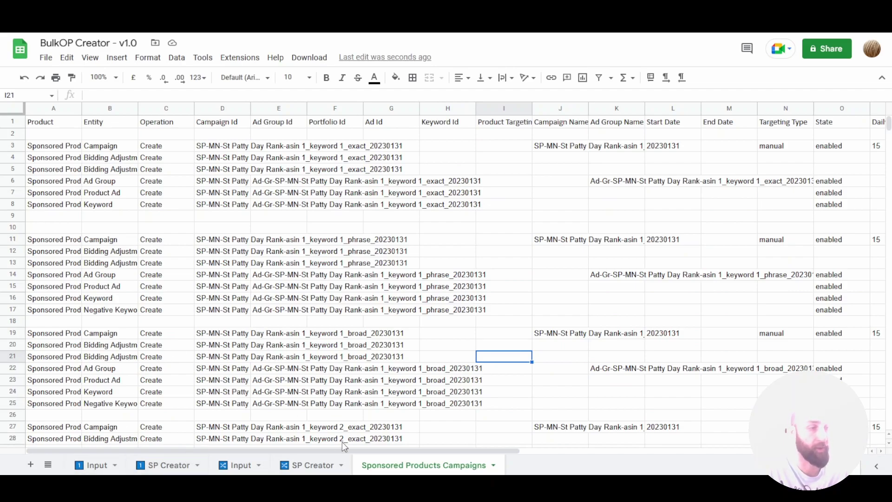
click(239, 465)
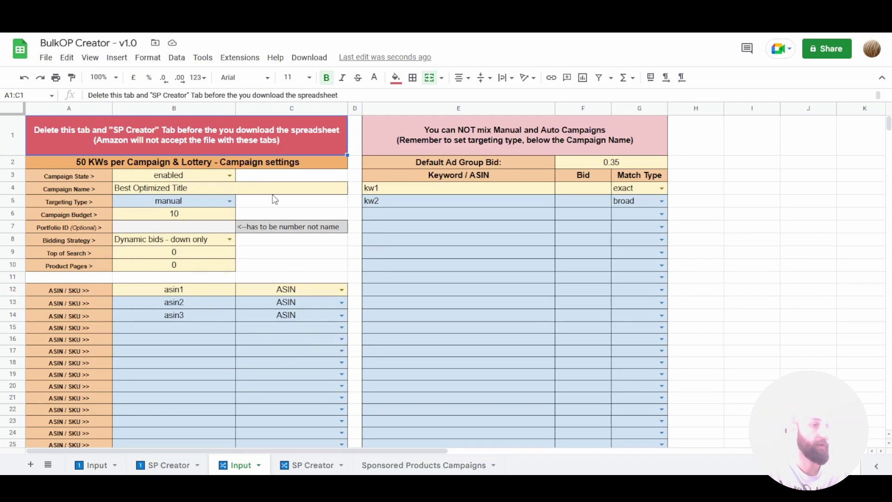
Step: Clear the asin2 and asin3 rows in B13:C14 and set Targeting Type to auto
click(230, 201)
click(186, 229)
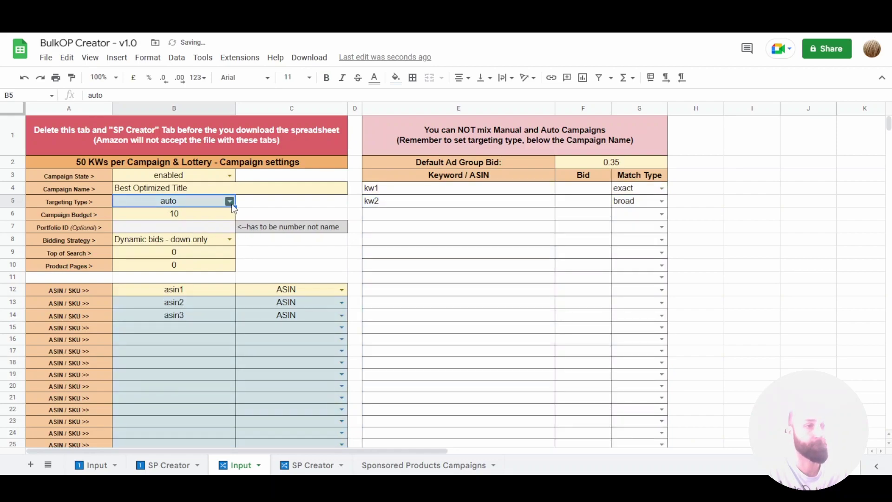
click(230, 200)
click(133, 215)
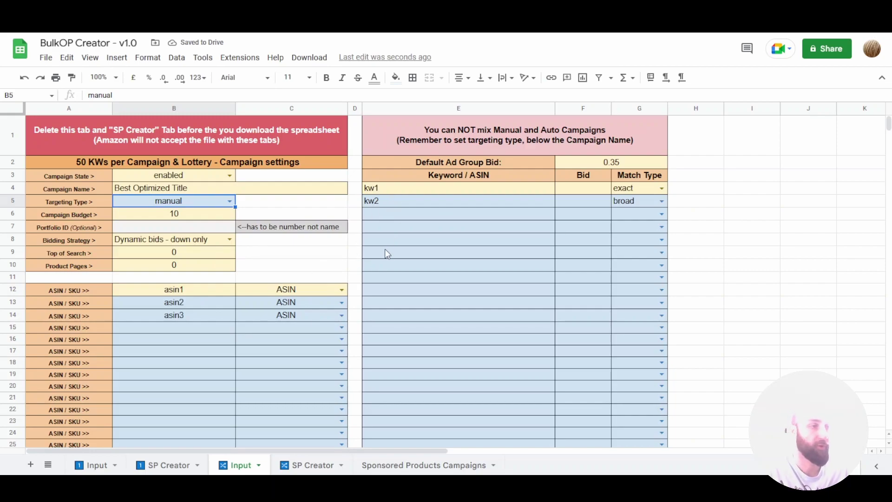
drag(203, 303, 329, 314)
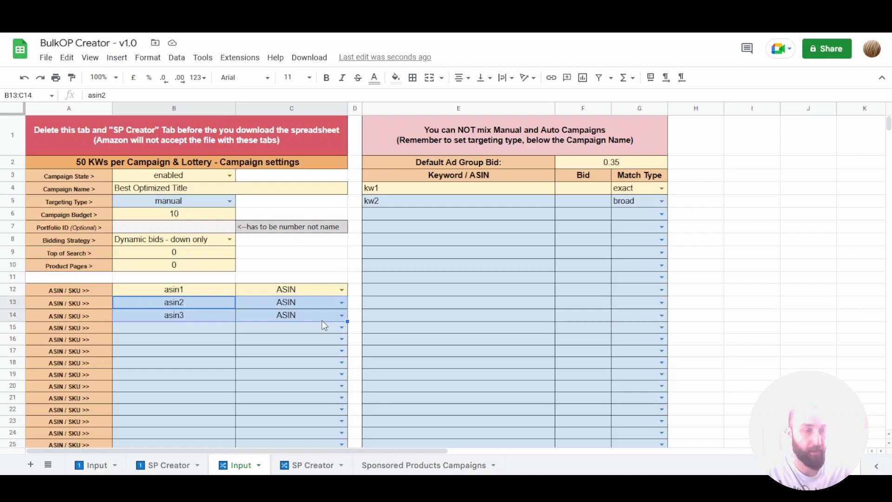
key(Delete)
click(227, 200)
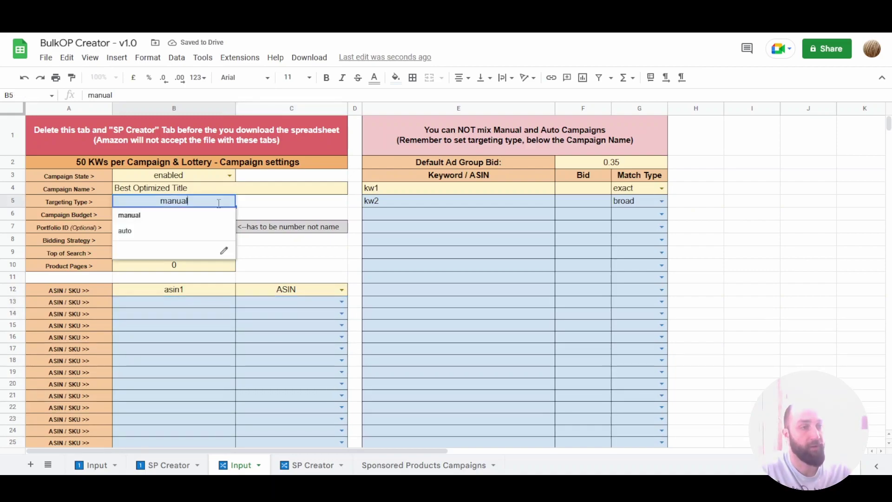
click(176, 231)
Step: Enter asin2 and asin3 in B13:B14, mark both ASIN in C13:C14, and view SP Creator
click(204, 297)
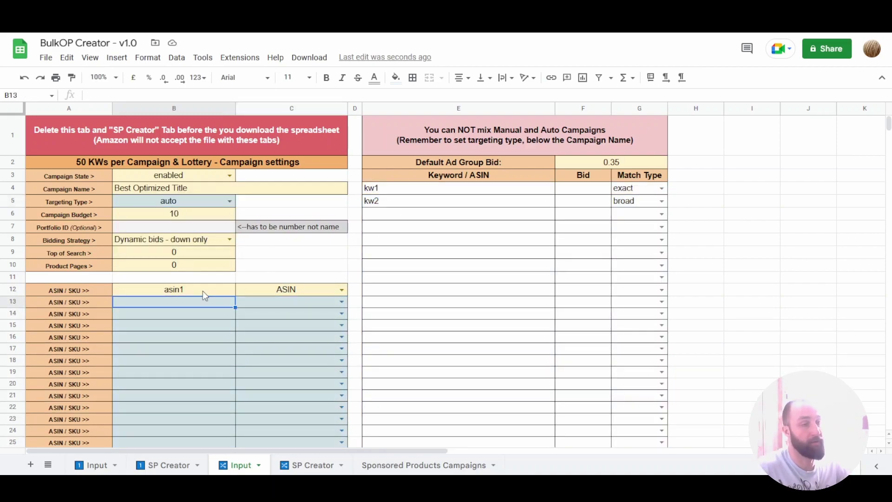
text(a)
text(ri)
key(BackSpace)
key(BackSpace)
text(sin2)
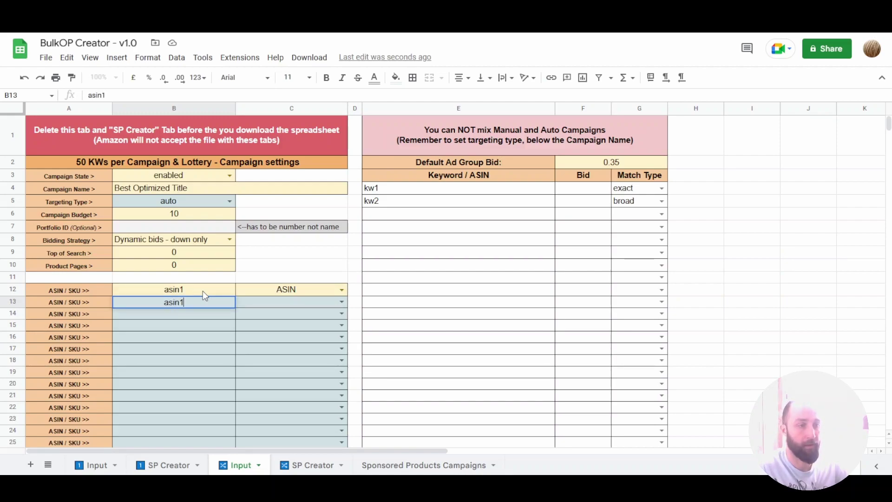
key(Return)
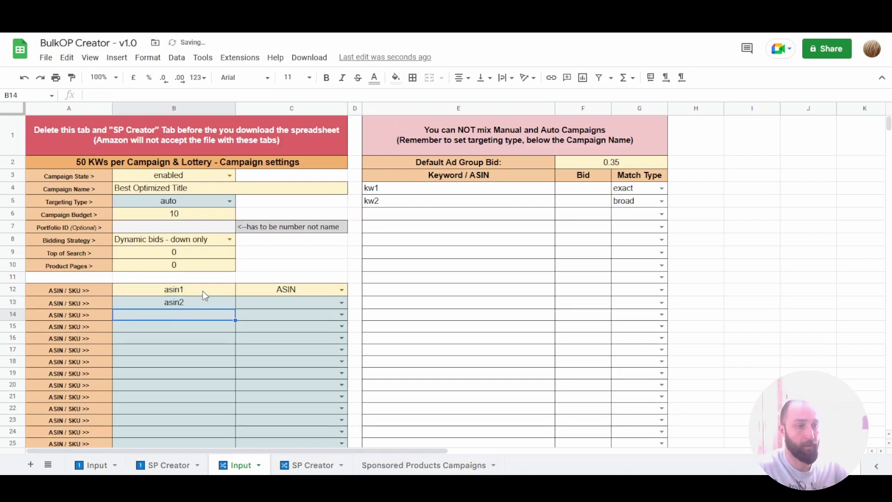
text(asin)
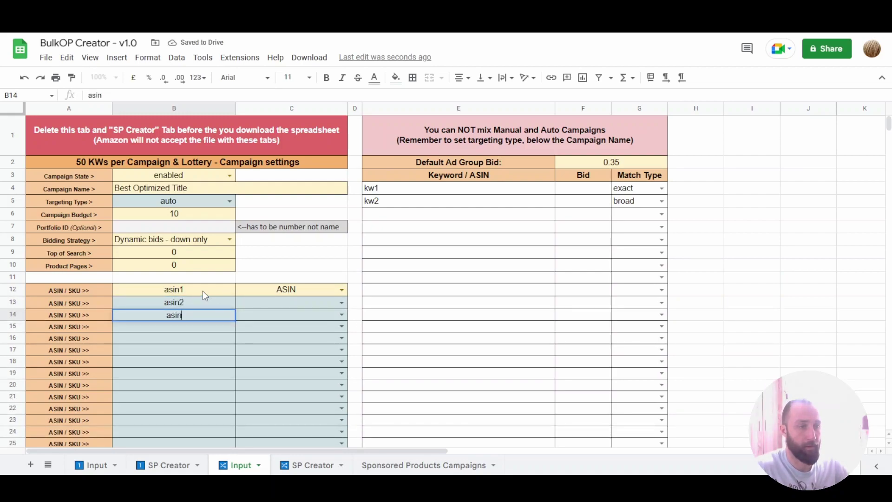
text(3)
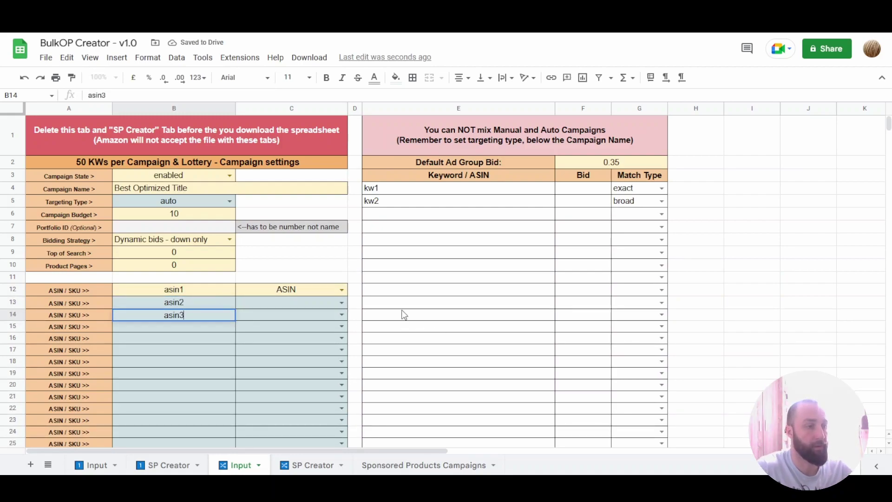
click(343, 303)
click(300, 321)
click(341, 316)
click(299, 329)
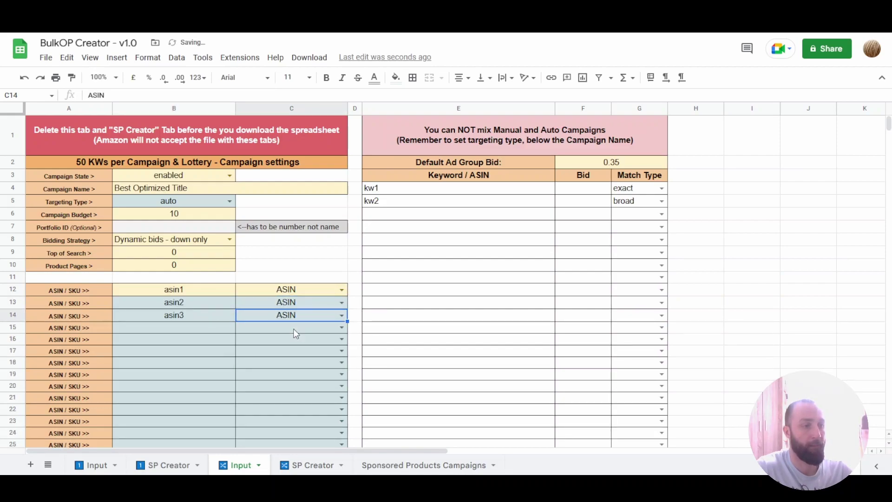
click(309, 466)
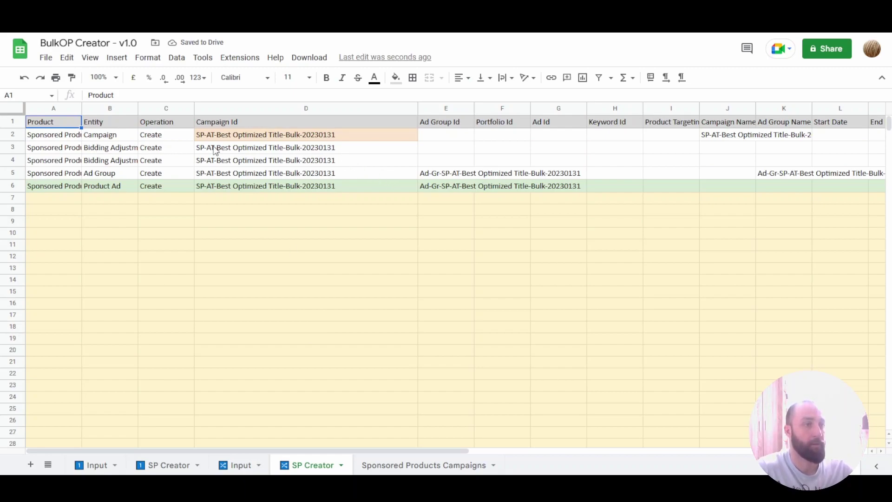
drag(51, 190, 479, 186)
scroll(402, 213, down, 4)
scroll(405, 225, up, 4)
scroll(326, 205, down, 9)
scroll(320, 207, down, 6)
scroll(319, 229, up, 3)
scroll(319, 229, down, 4)
drag(103, 230, 569, 249)
drag(286, 452, 294, 272)
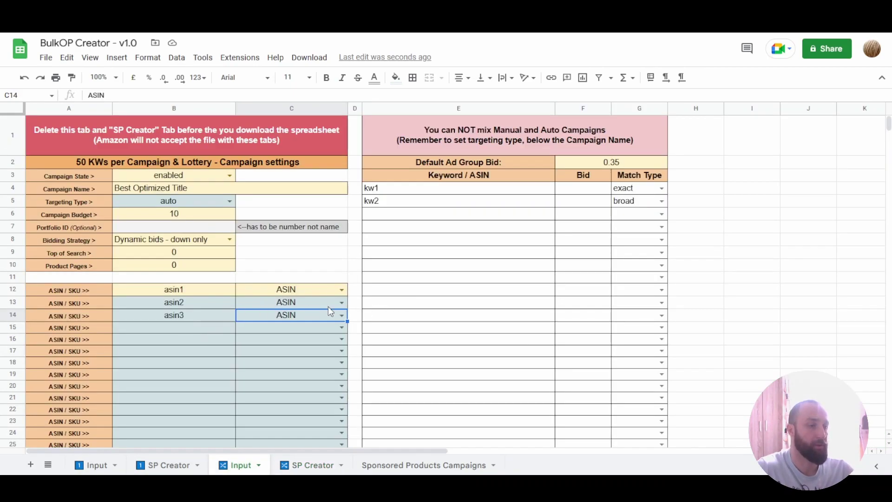
click(311, 464)
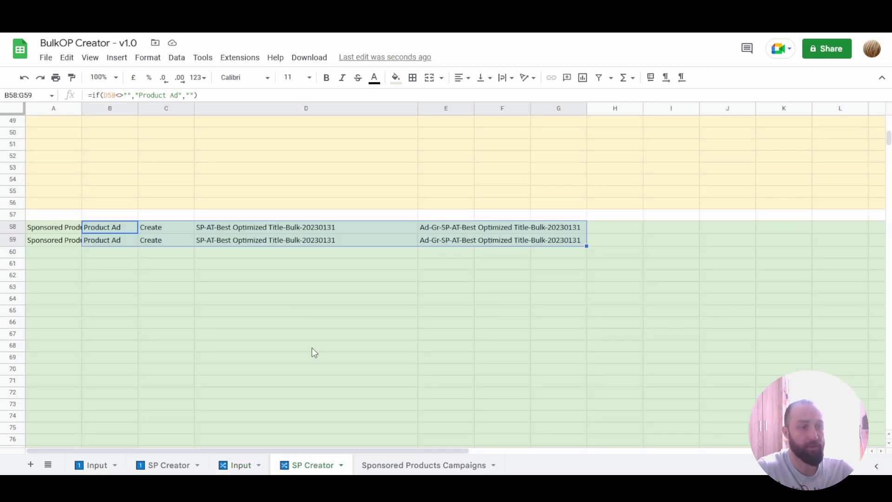
scroll(318, 321, up, 10)
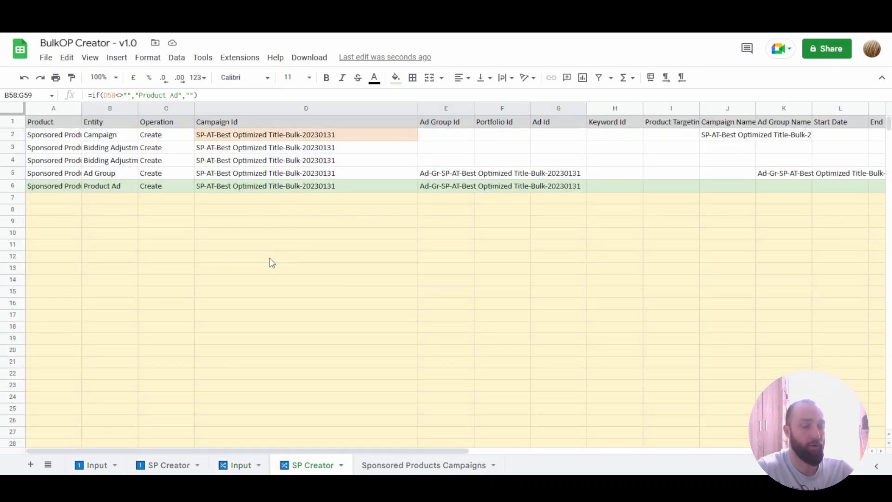
scroll(250, 387, down, 3)
scroll(243, 356, up, 3)
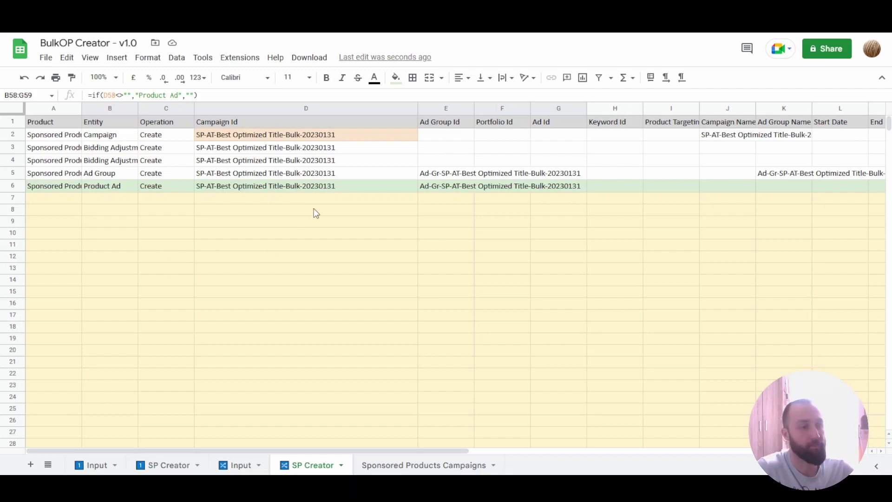
drag(316, 206, 323, 430)
scroll(328, 394, down, 15)
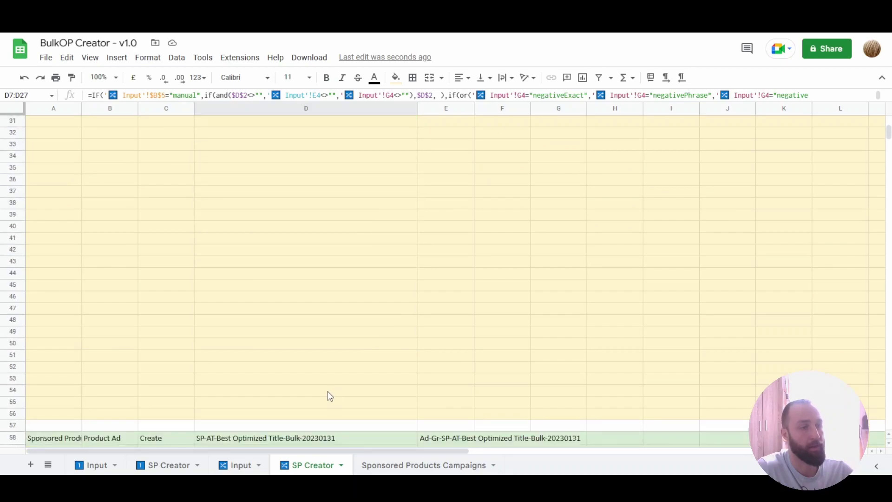
scroll(328, 391, up, 15)
drag(17, 136, 17, 185)
Step: Paste the copied auto campaign rows at row 53 of Sponsored Products Campaigns
key(ctrl+c)
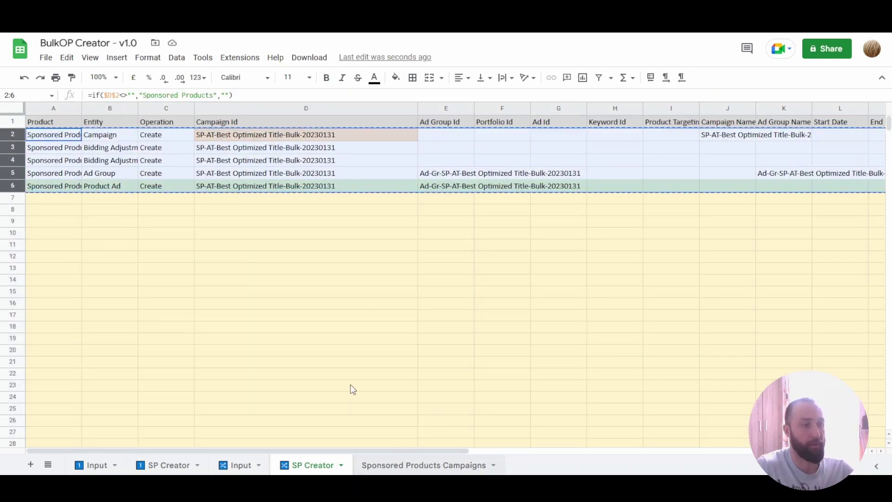
click(424, 465)
scroll(58, 232, down, 10)
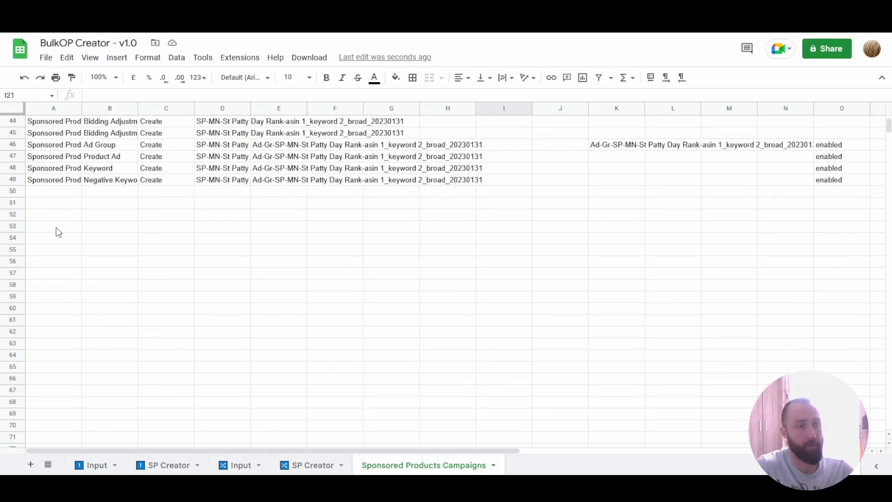
click(57, 229)
key(ctrl+v)
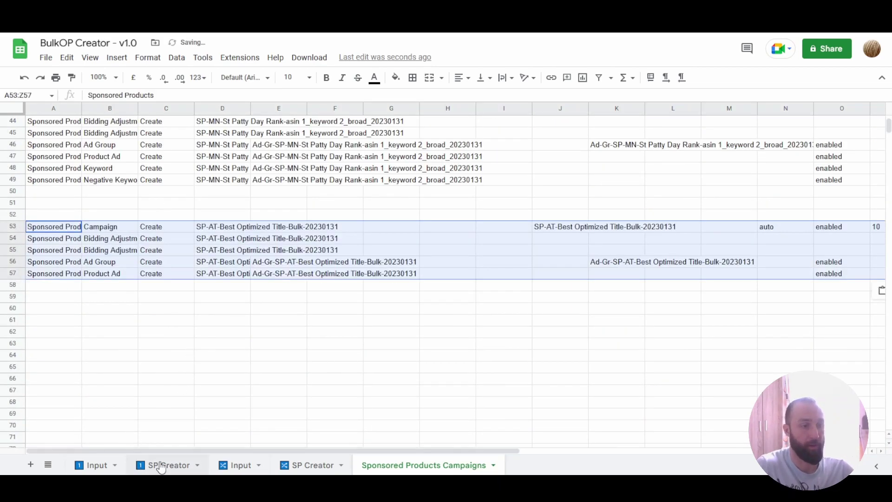
Step: Copy the two Product Ad rows from SP Creator and paste them into rows 58–59
click(303, 466)
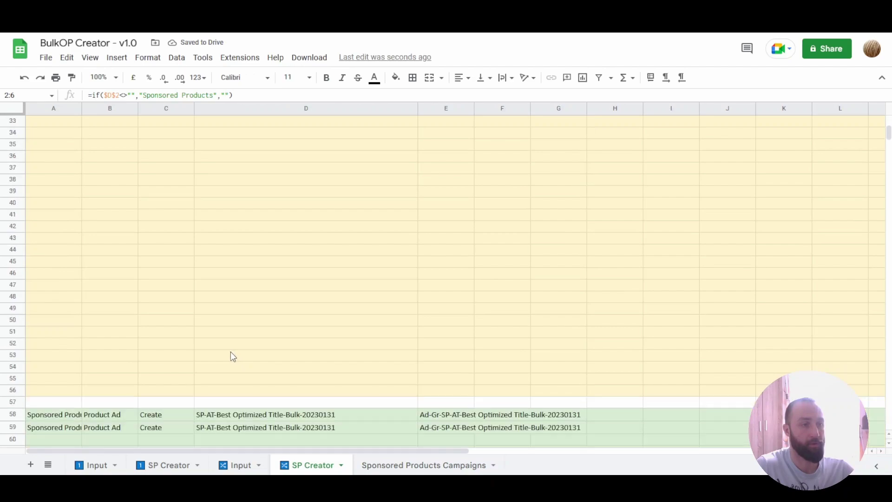
scroll(231, 356, down, 3)
drag(13, 298, 14, 310)
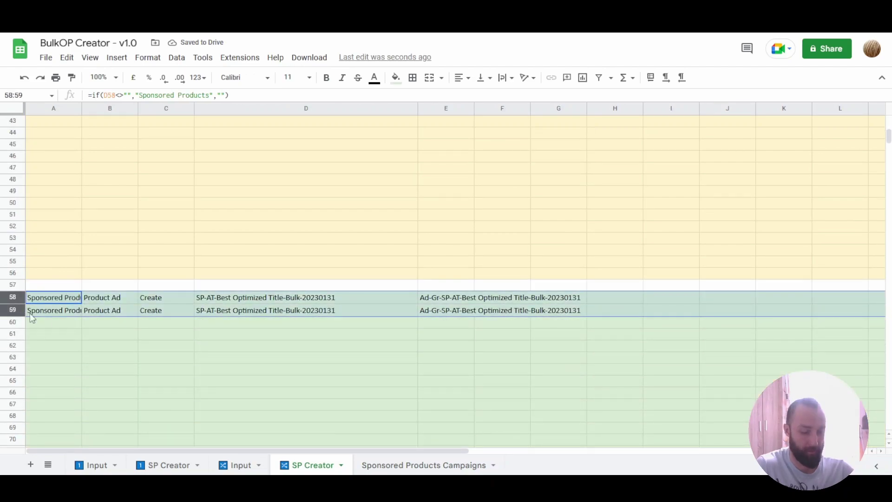
click(393, 464)
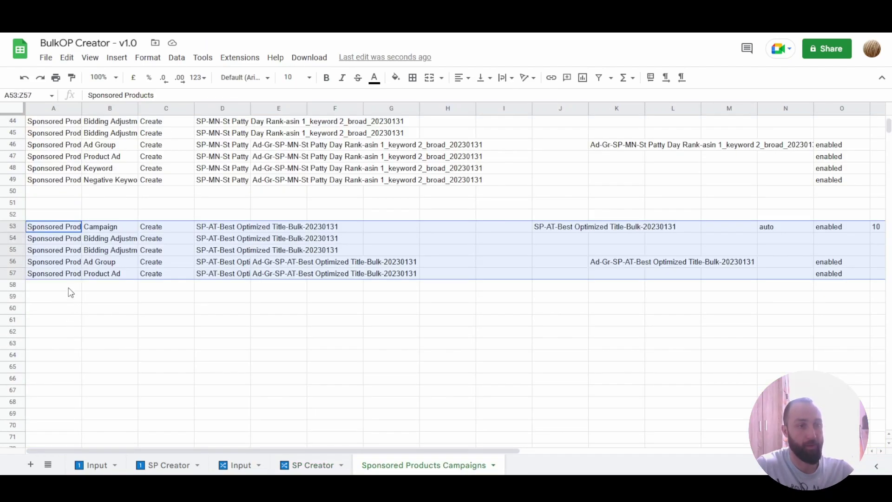
click(68, 288)
key(ctrl+v)
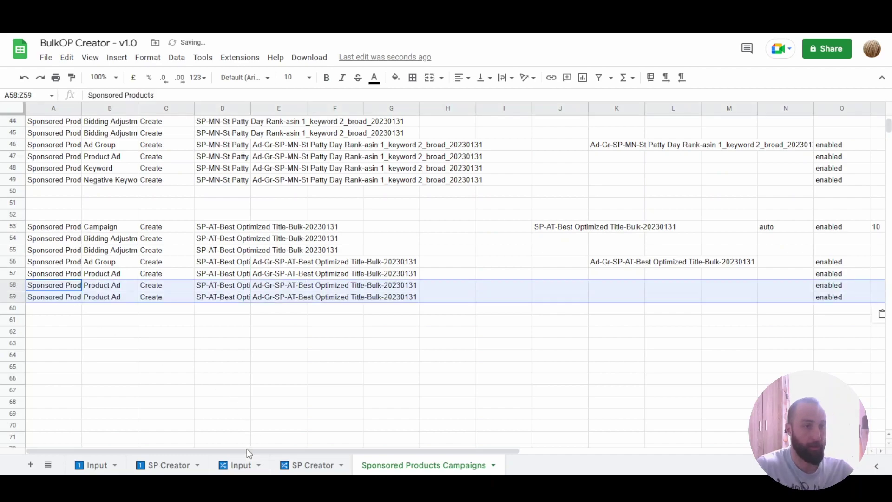
Step: Copy SP Creator rows 2–83 and paste them at row 62
click(308, 465)
scroll(238, 324, up, 10)
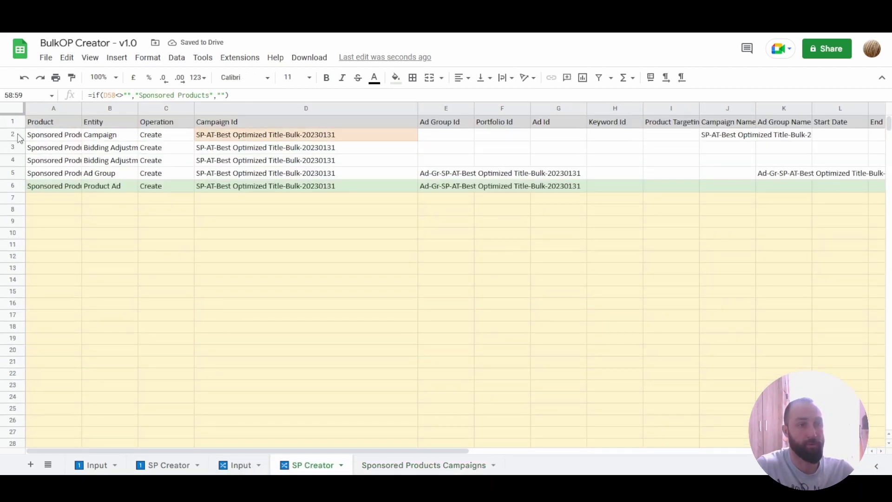
click(18, 136)
drag(888, 129, 887, 147)
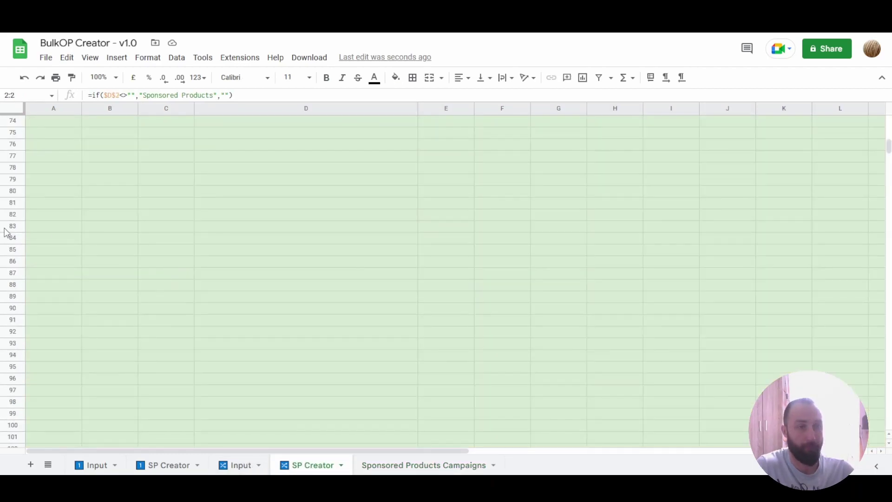
shift+click(13, 226)
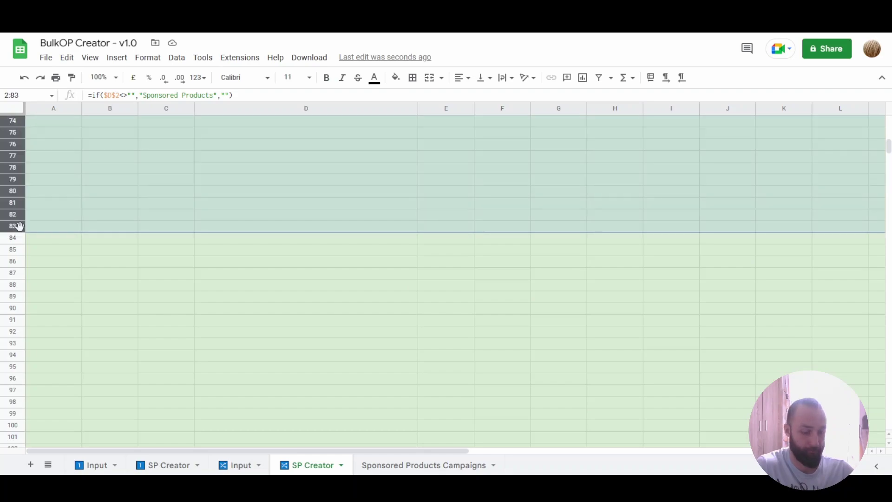
click(386, 465)
scroll(176, 348, down, 5)
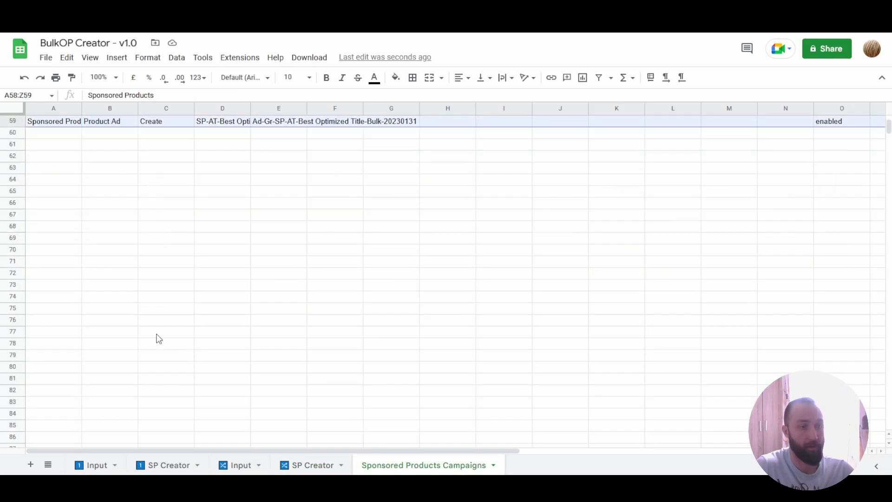
click(62, 157)
key(ctrl+v)
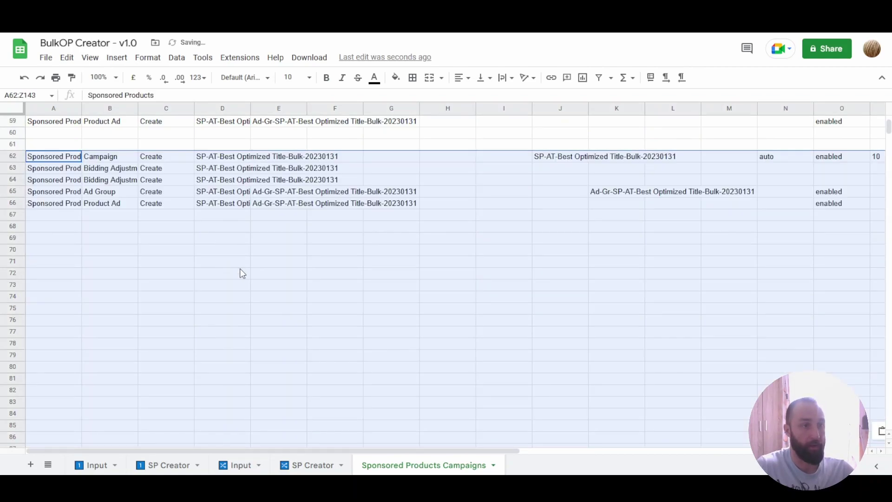
Step: Undo the duplicate paste at row 62 so no extra copy remains
scroll(244, 279, down, 10)
scroll(237, 316, up, 3)
scroll(246, 207, up, 10)
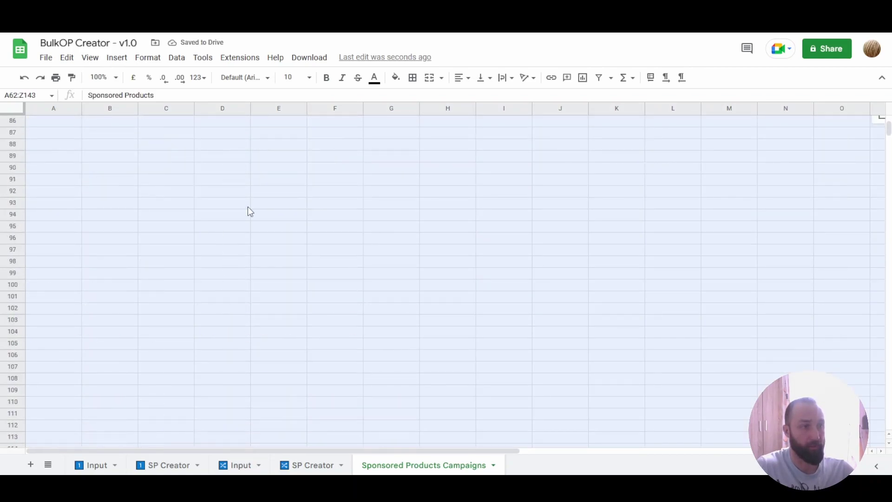
click(239, 205)
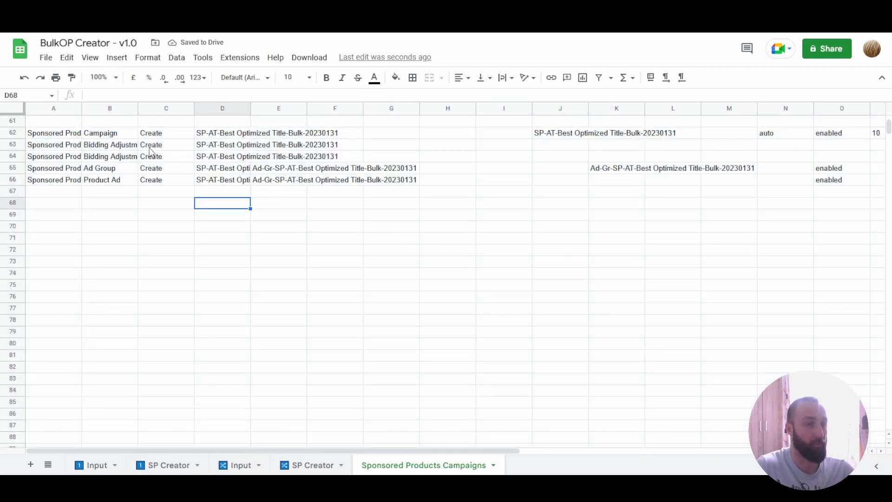
key(ctrl+z)
key(ctrl+z)
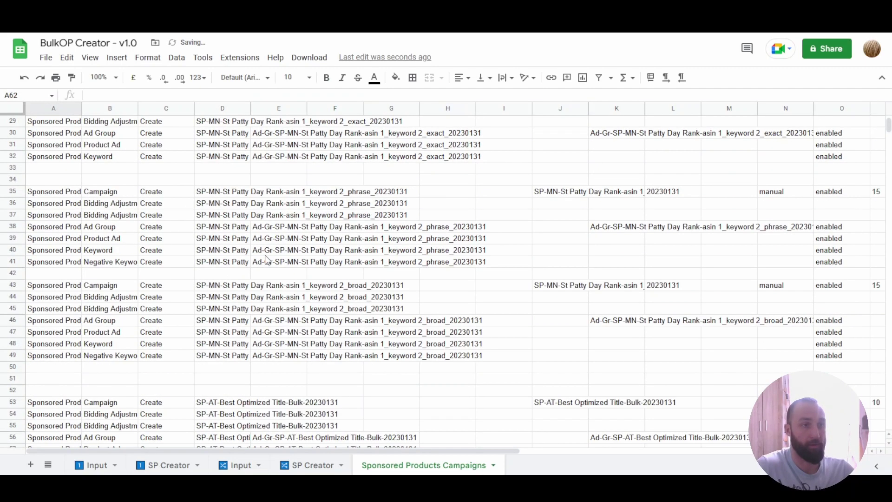
Step: On the 50 KWs Input tab, set Targeting Type in B5 to manual and review kw1 and kw2
click(307, 465)
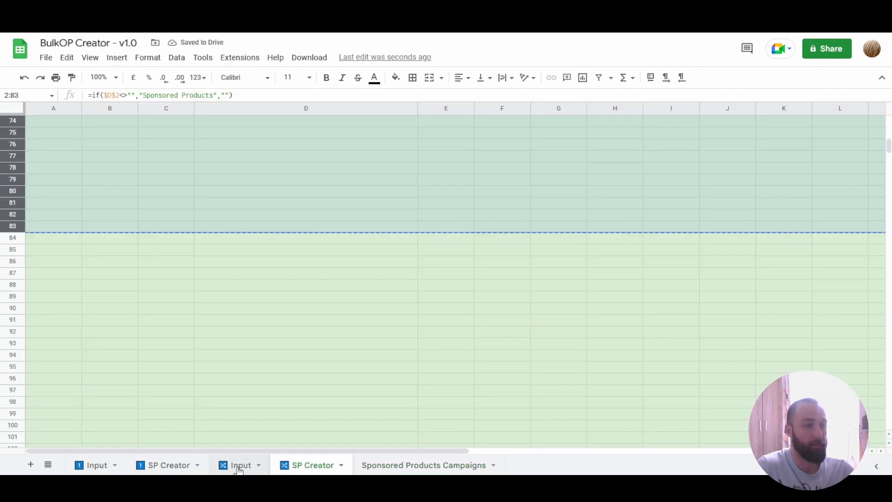
click(236, 466)
click(230, 202)
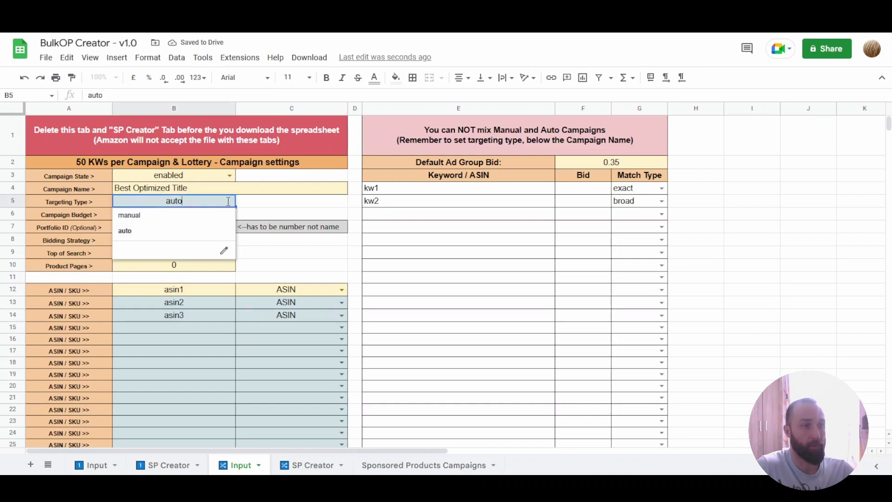
click(179, 214)
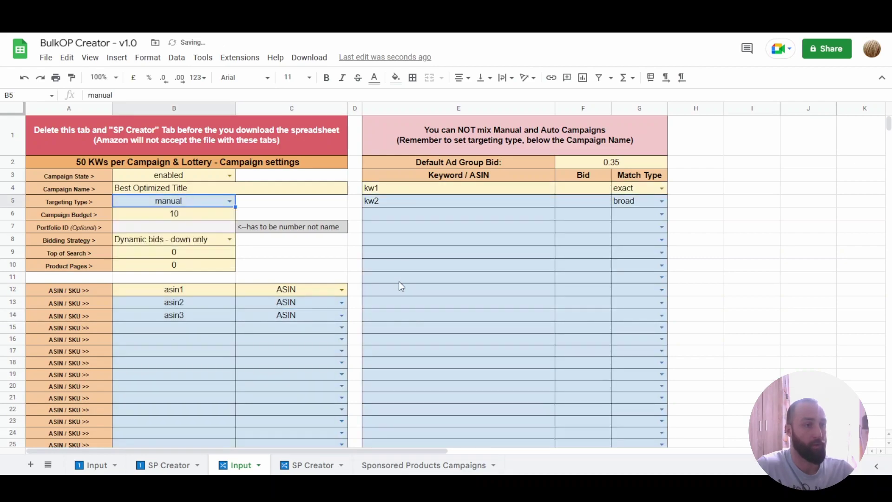
click(402, 201)
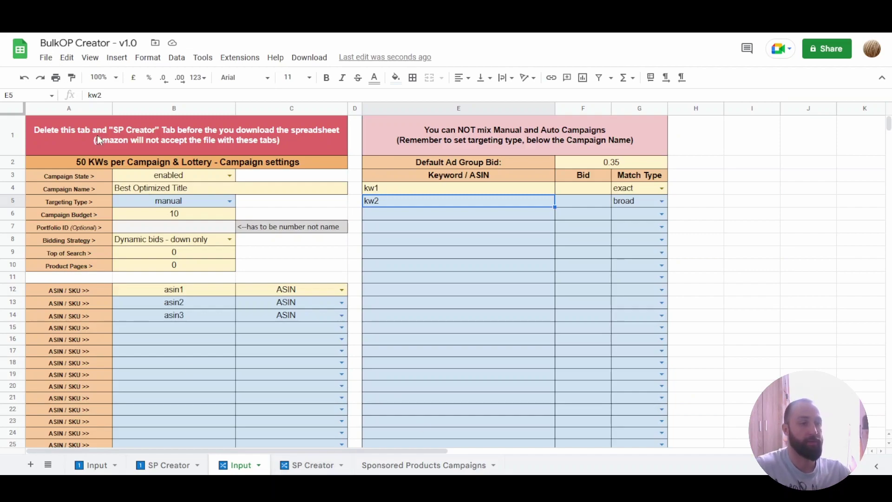
scroll(277, 303, down, 2)
scroll(276, 310, down, 20)
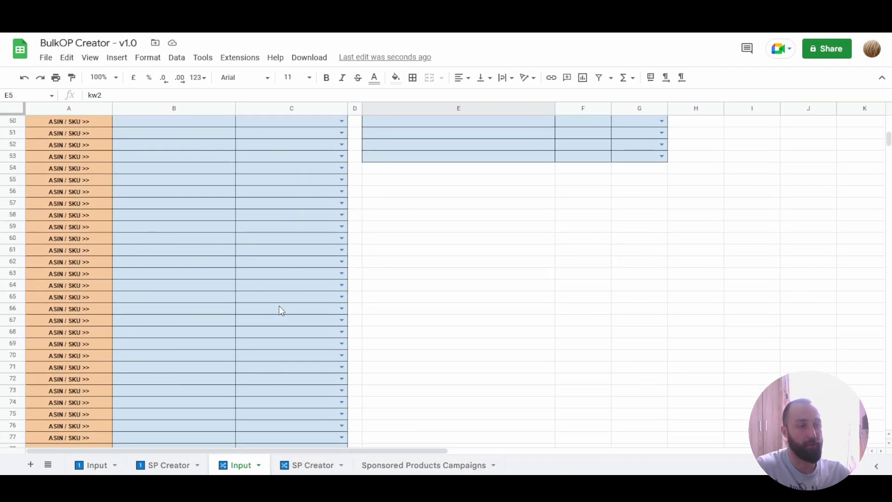
scroll(372, 344, up, 20)
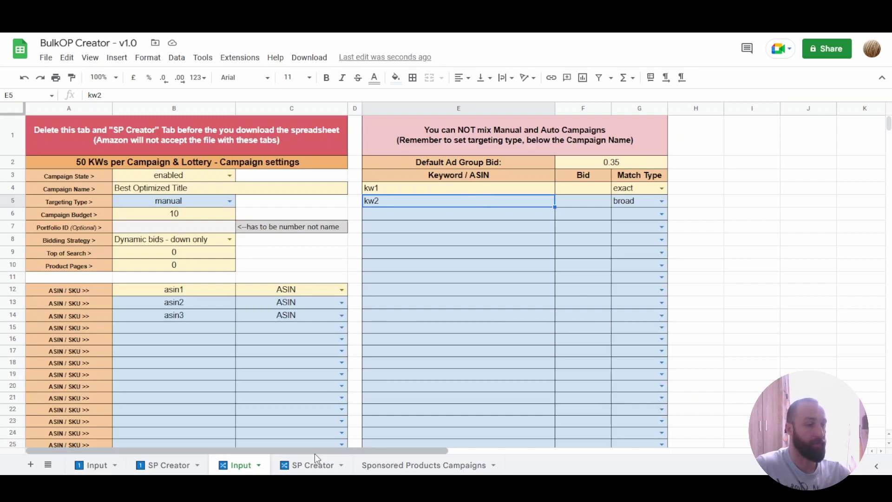
click(313, 465)
scroll(382, 378, up, 20)
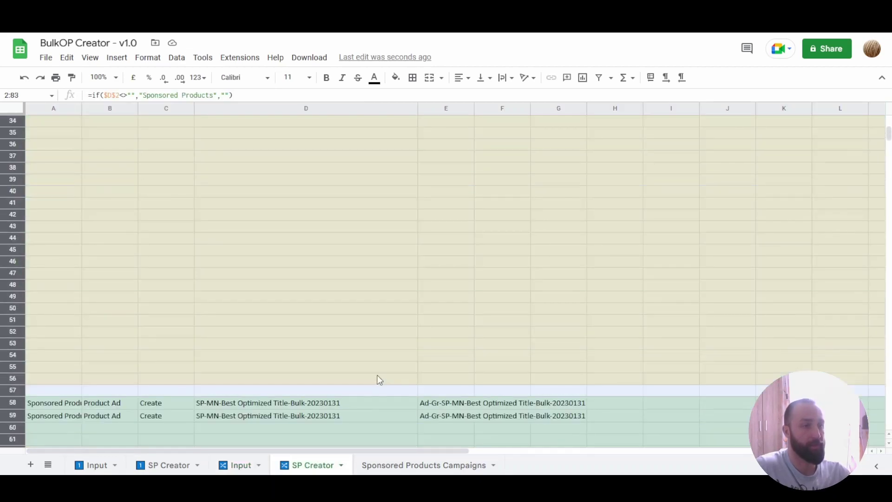
click(314, 297)
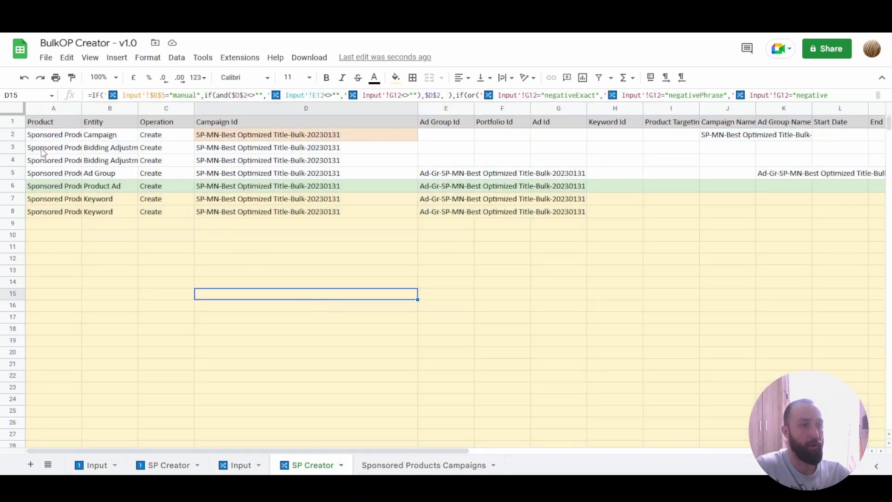
drag(13, 135, 10, 239)
scroll(125, 305, down, 10)
scroll(124, 305, down, 5)
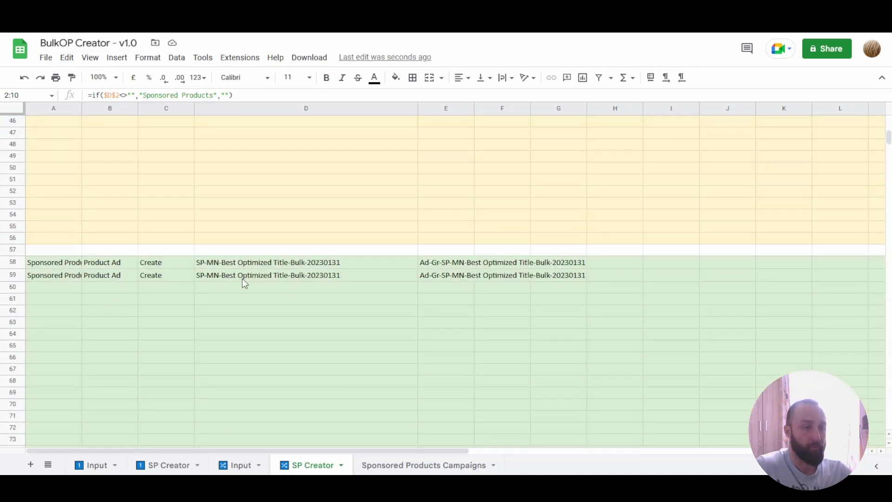
scroll(277, 354, up, 15)
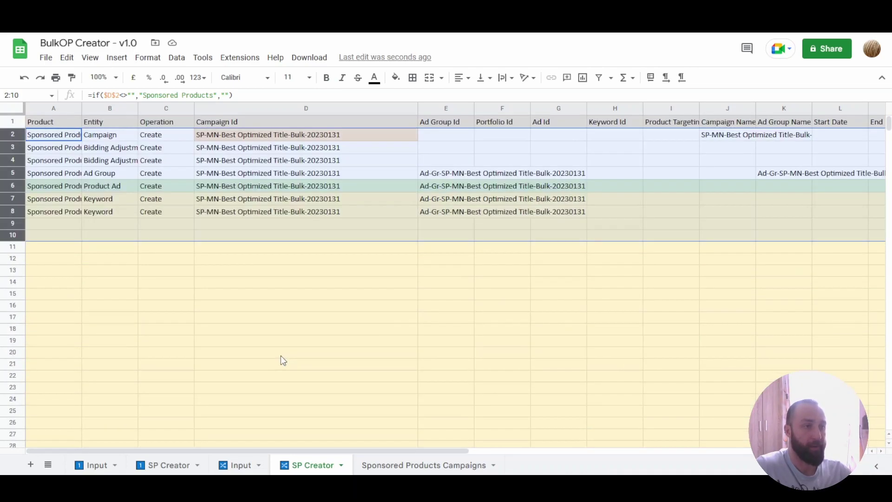
click(284, 341)
click(231, 466)
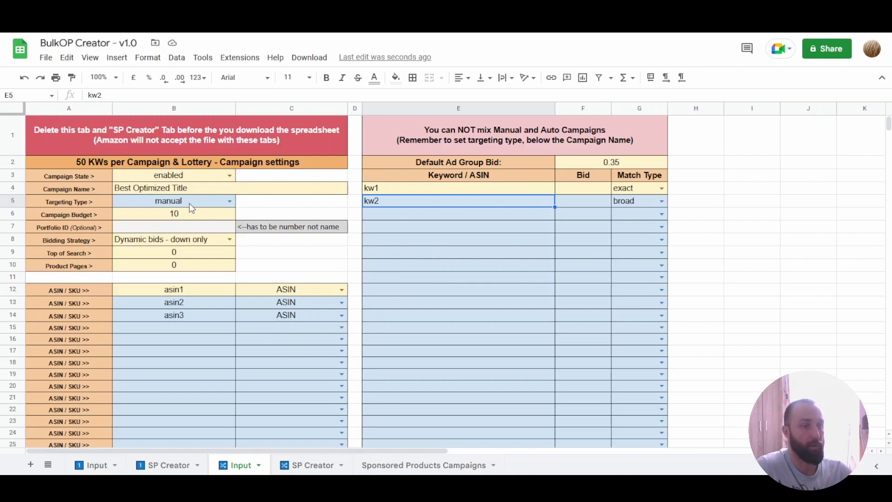
Step: Check the asin1 and kw1 entries, then set Targeting Type in B5 to auto
drag(186, 291, 282, 292)
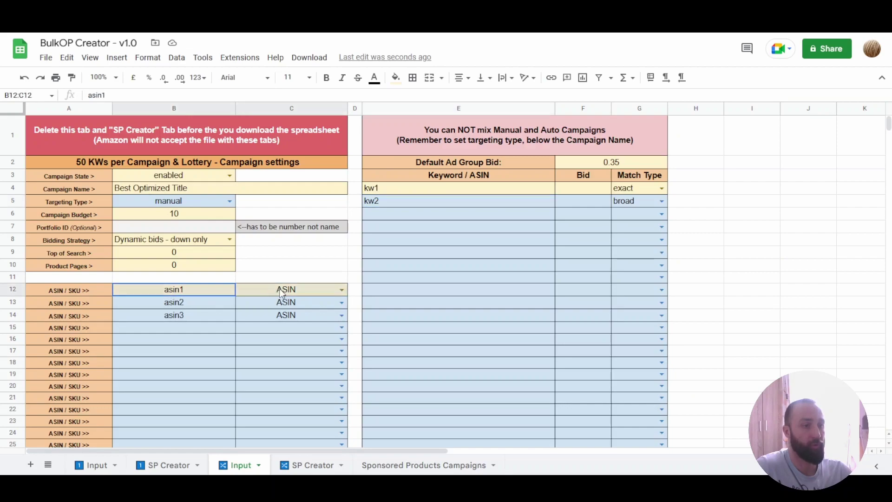
drag(437, 191, 618, 192)
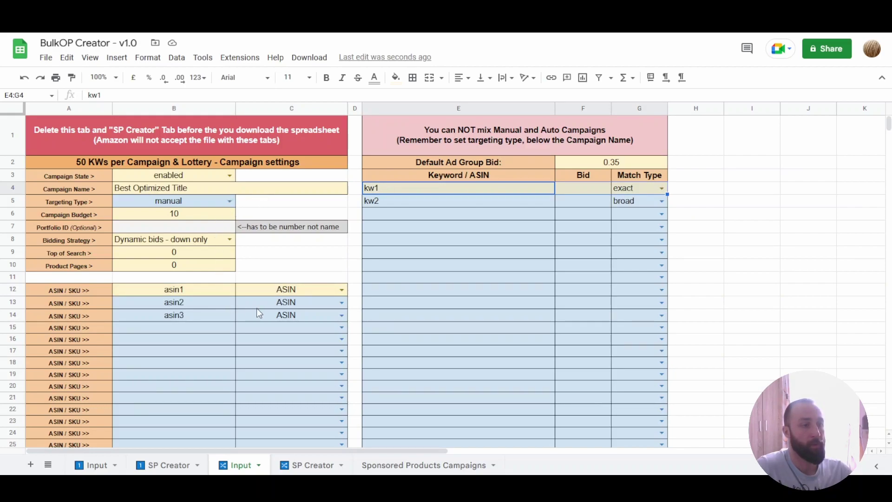
click(434, 305)
click(230, 201)
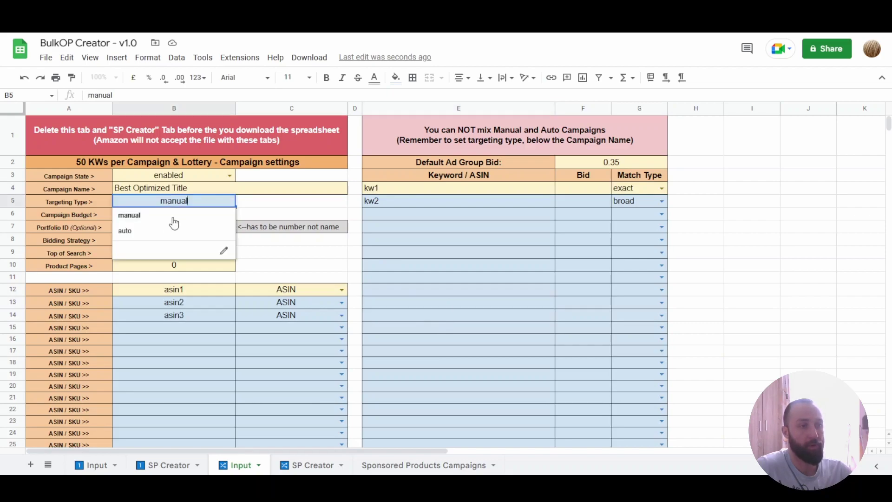
click(135, 234)
Step: Review the keyword list area and the asin1–asin3 entry rows
drag(382, 188, 475, 367)
click(477, 367)
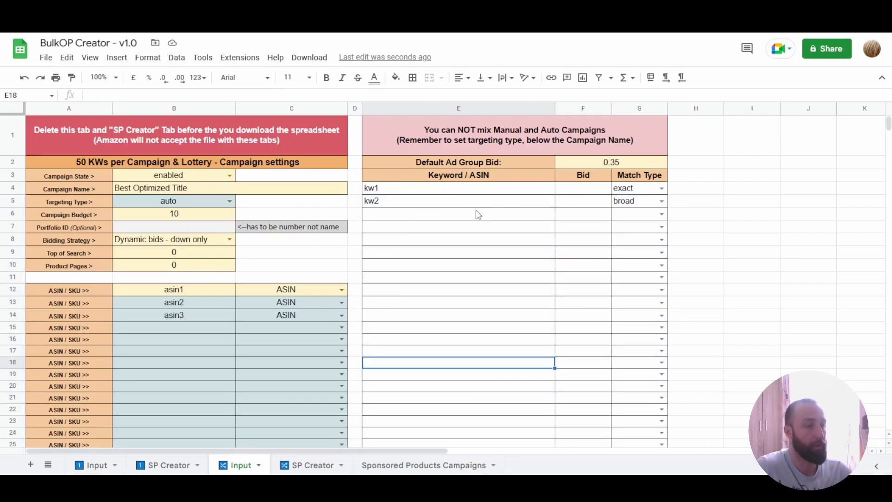
scroll(439, 256, down, 2)
scroll(438, 256, up, 2)
scroll(393, 255, down, 2)
drag(160, 225, 307, 400)
scroll(313, 376, up, 2)
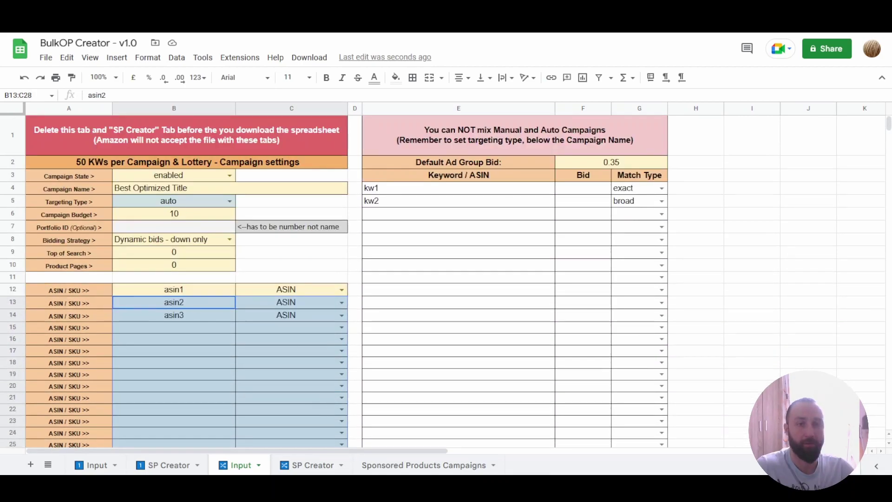